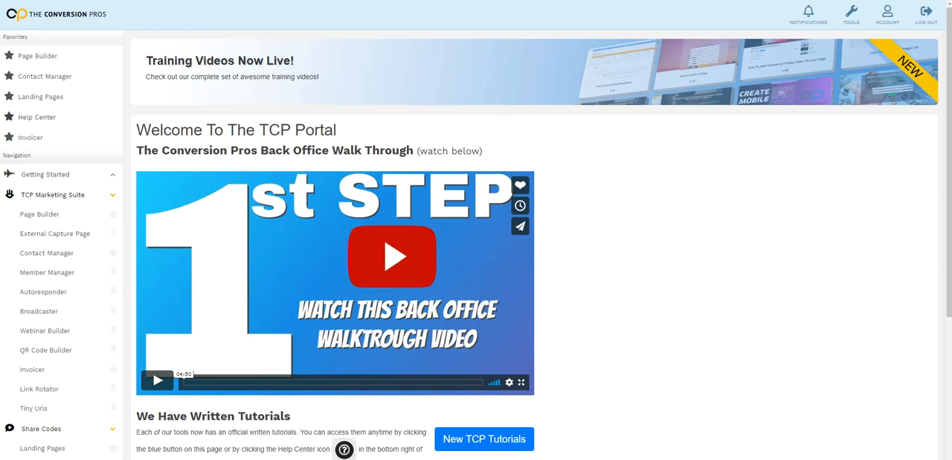
Open the Autoresponder campaign list and dismiss the guided tour hint
scroll(45, 198, down, 1)
scroll(45, 198, down, 3)
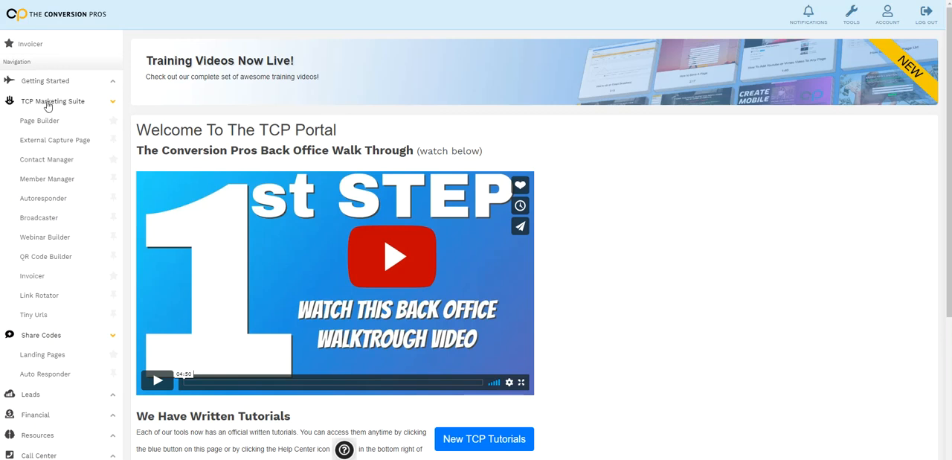
click(44, 200)
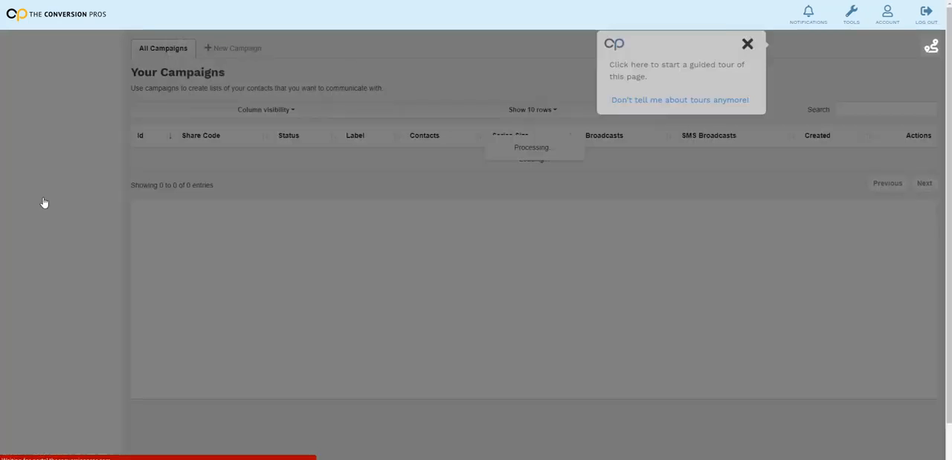
click(892, 45)
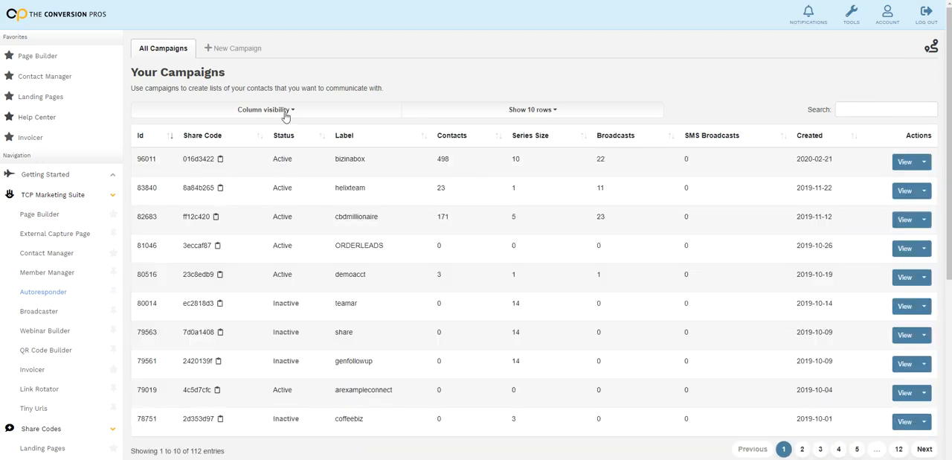
Create and save a new campaign labelled "HOW EASY IS IT"
click(235, 54)
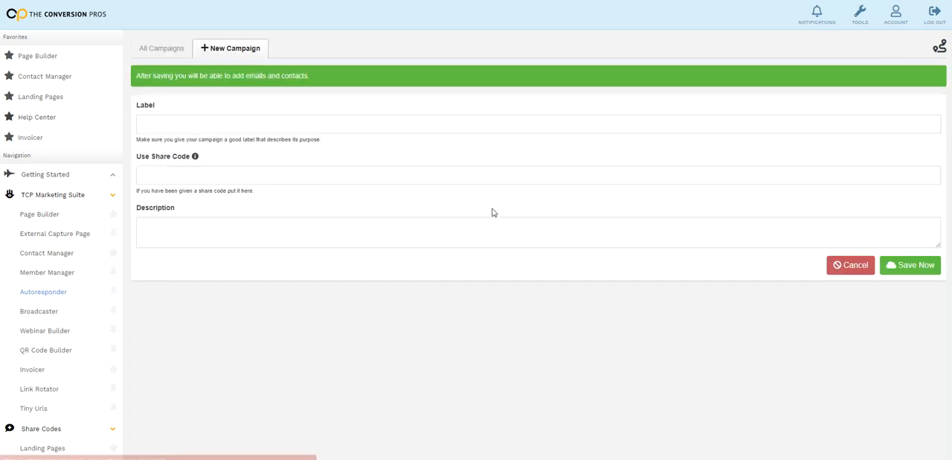
click(194, 126)
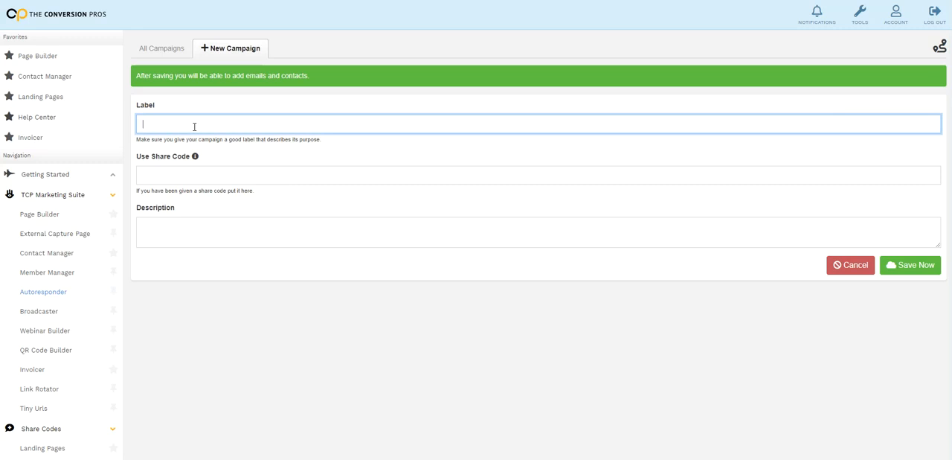
text(HOW EASY IS IT)
click(899, 267)
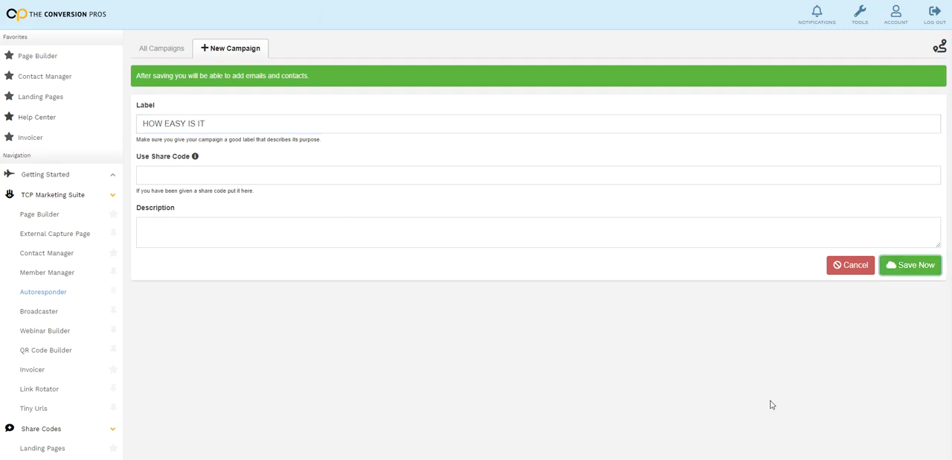
Start a new message in the campaign's email series and set its delay to 0 hours
click(506, 81)
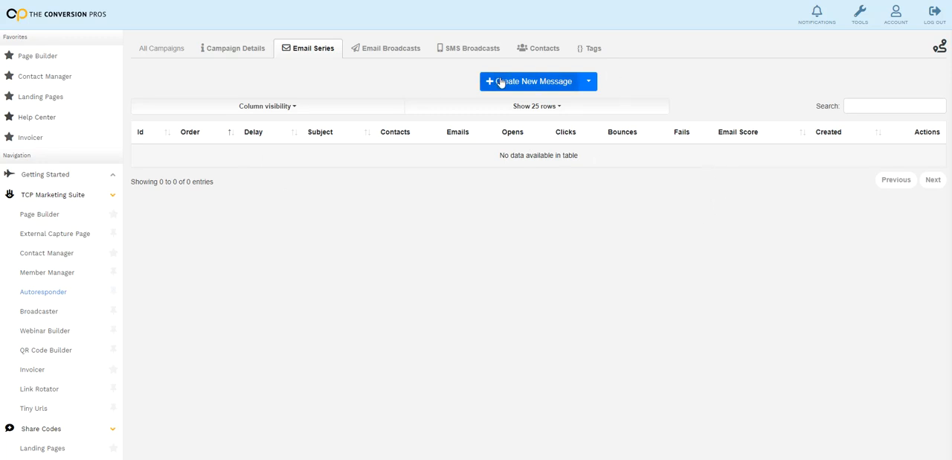
click(544, 85)
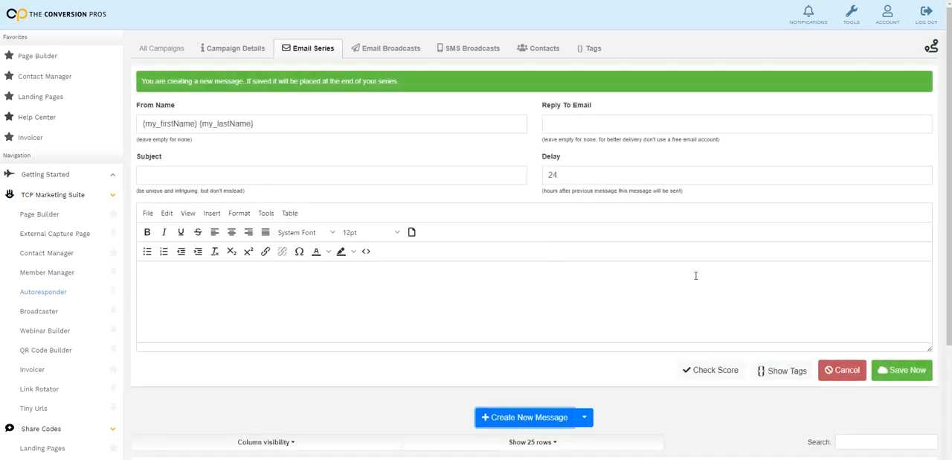
scroll(696, 276, down, 1)
scroll(696, 278, up, 1)
drag(587, 174, 540, 174)
text(0)
click(623, 298)
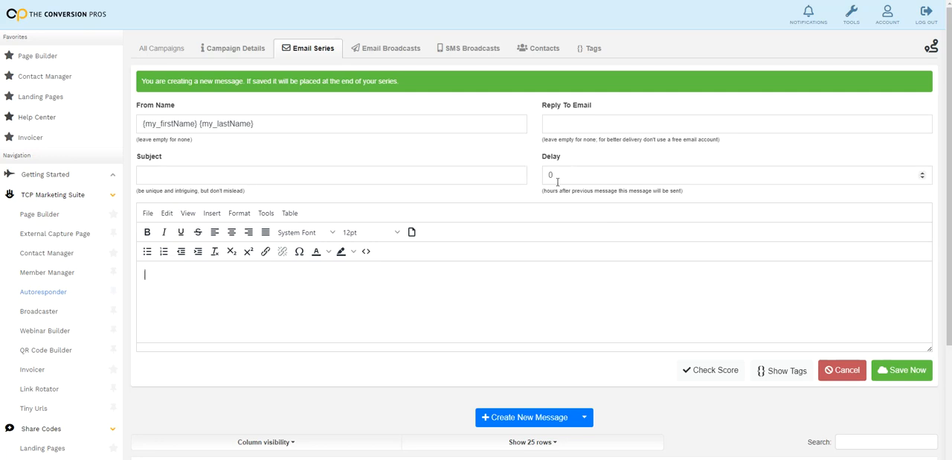
Enter "{firstname} we fix bad credit" as the message subject and consult the available personalization tags
scroll(603, 215, down, 2)
scroll(617, 217, up, 2)
right_click(167, 173)
click(216, 250)
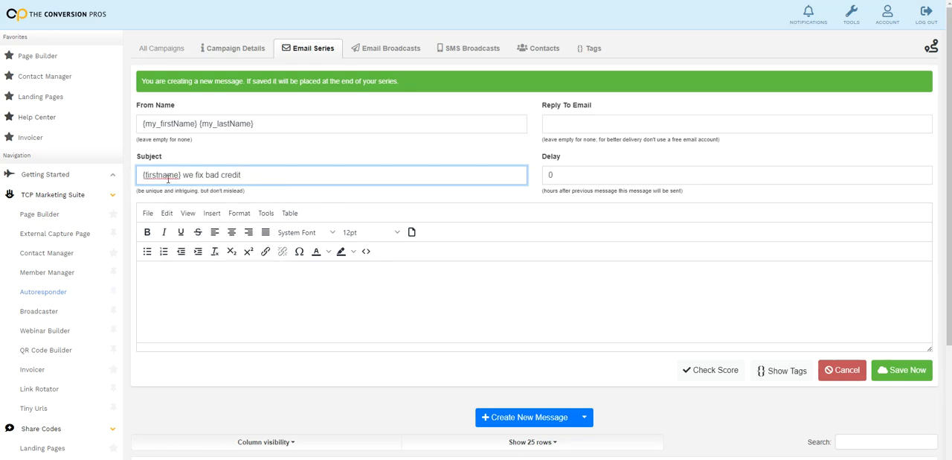
click(779, 372)
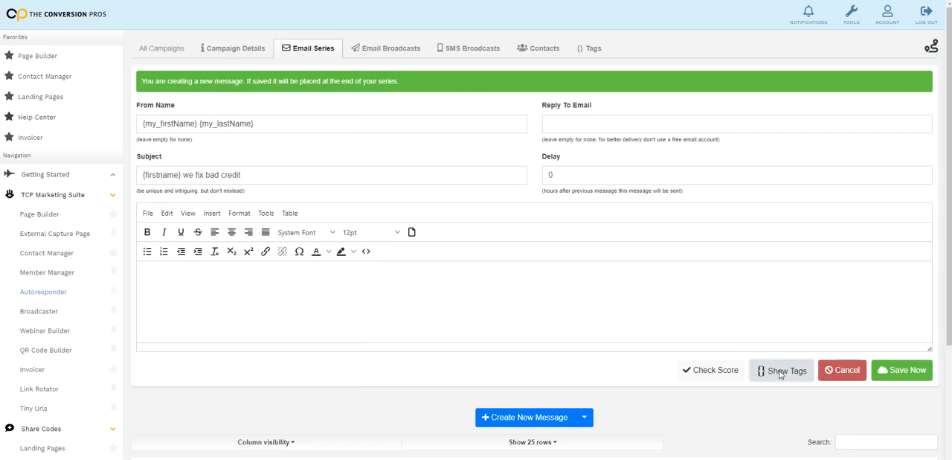
click(605, 12)
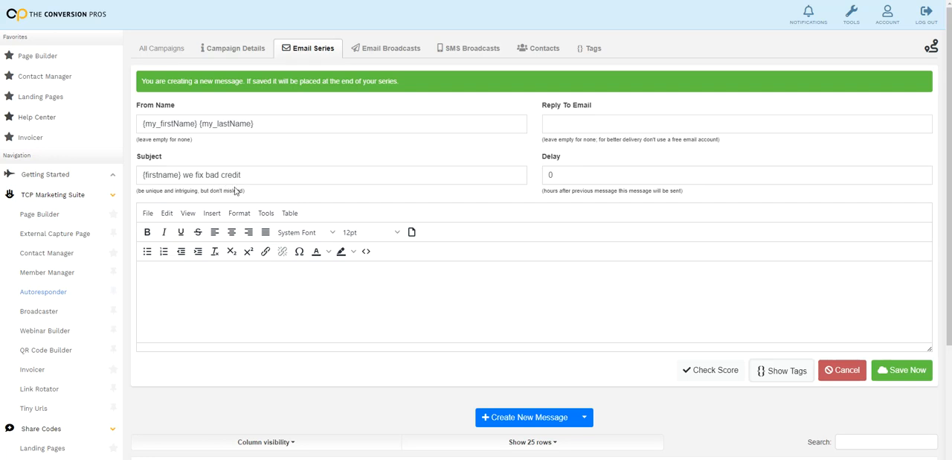
Paste the prepared bad-credit solution text into the message body and review it
scroll(419, 317, down, 1)
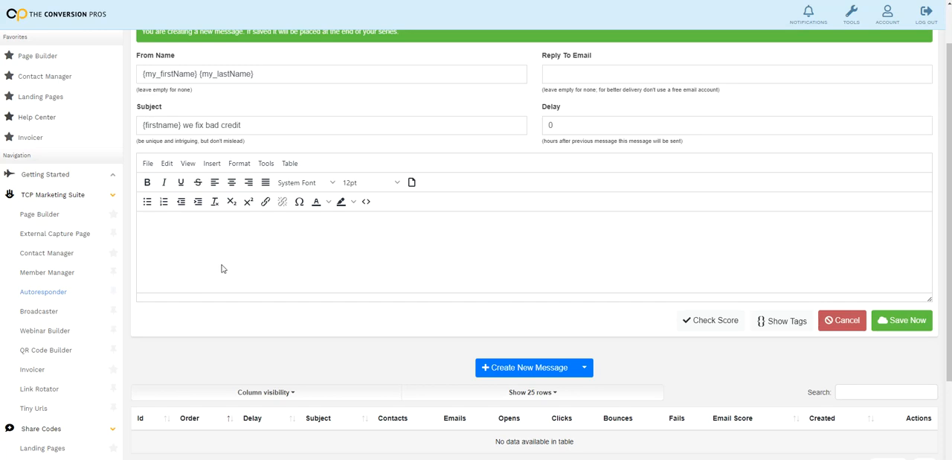
key(ctrl+v)
scroll(253, 279, up, 5)
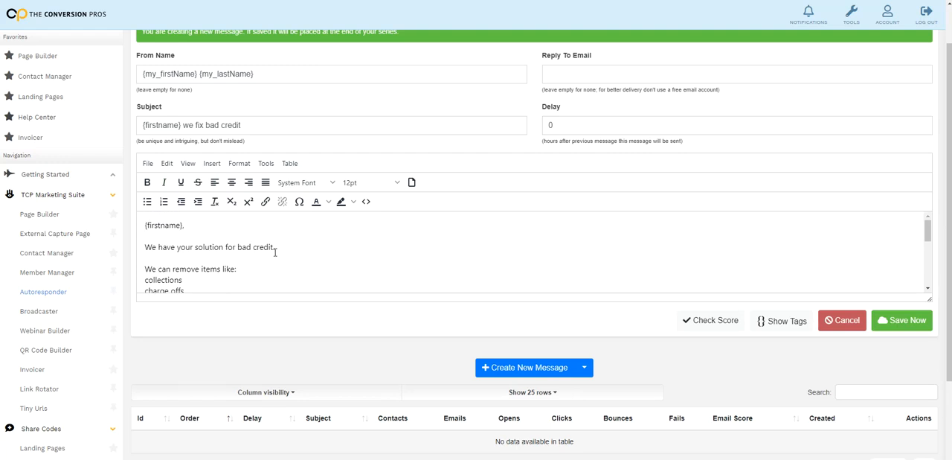
scroll(404, 262, down, 1)
scroll(362, 271, up, 1)
click(182, 233)
scroll(249, 253, down, 10)
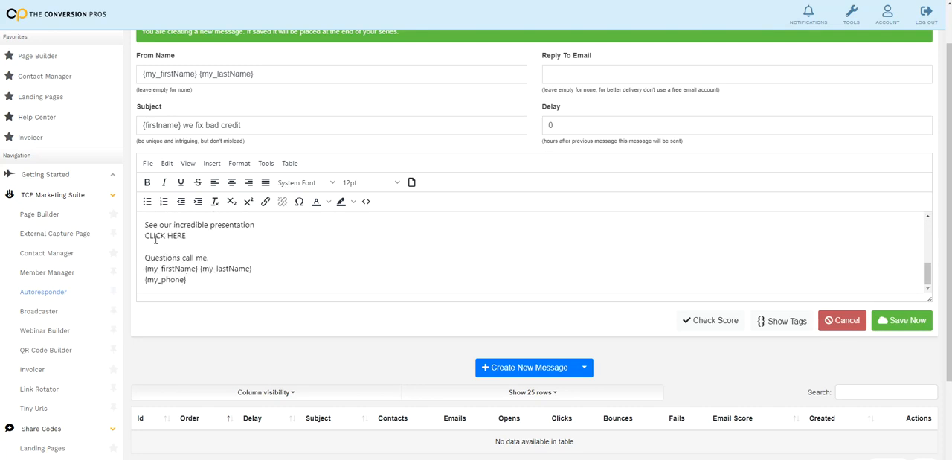
drag(188, 239, 145, 241)
click(201, 245)
click(266, 202)
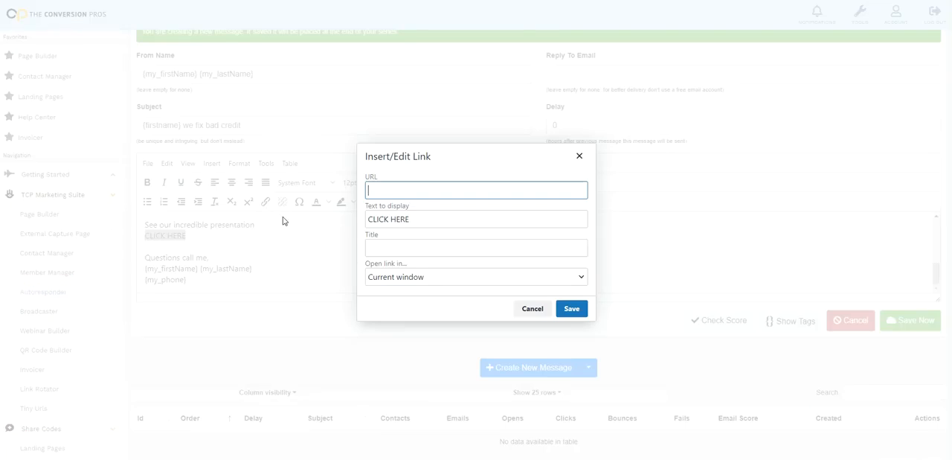
text(HTTP)
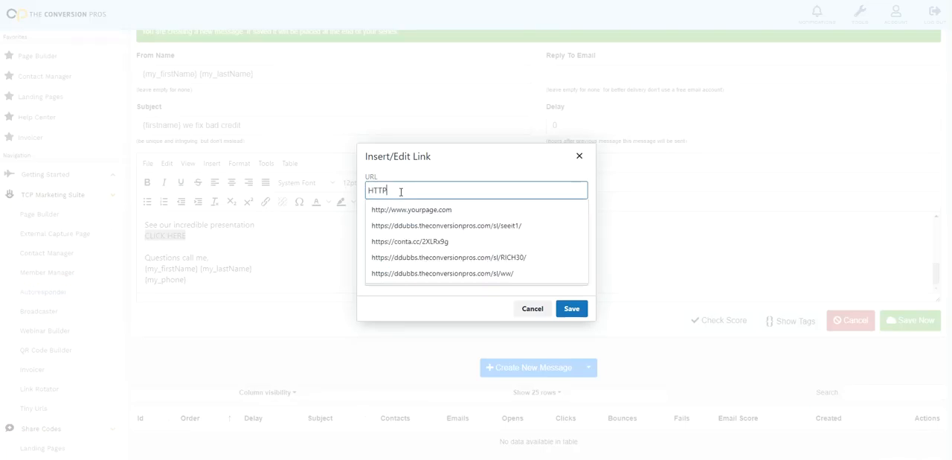
text(://WWW)
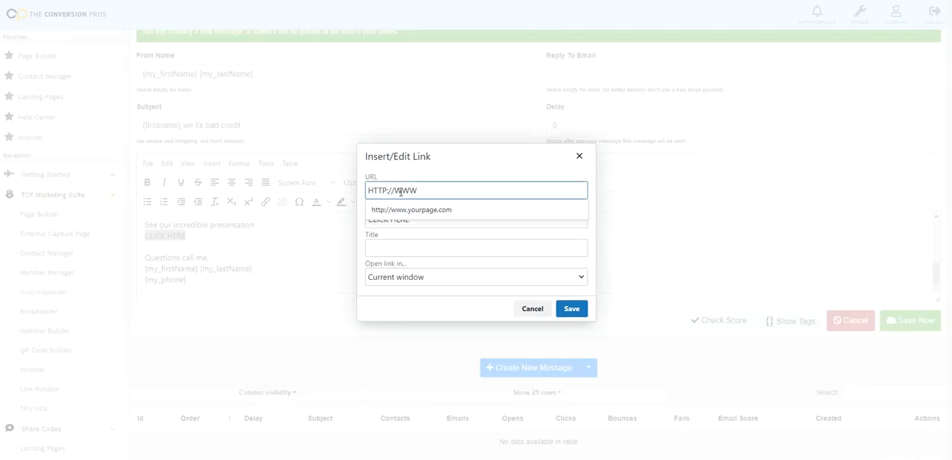
text(TCPLANDINGPAGE.COM)
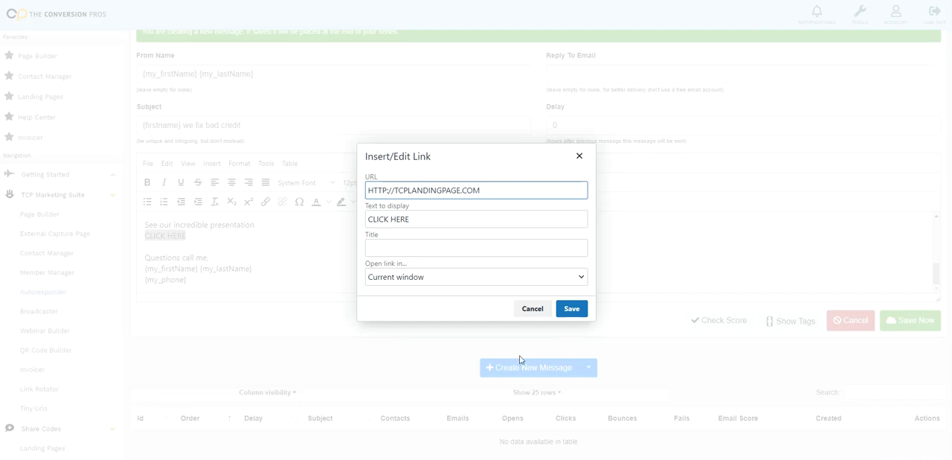
click(571, 308)
click(204, 244)
Read through the email body, run the spam score check and examine its suggestions
scroll(178, 244, down, 1)
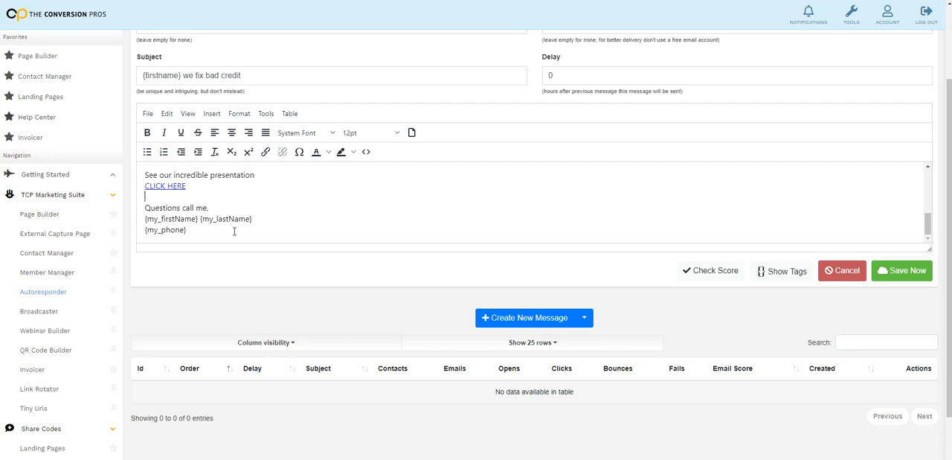
scroll(237, 231, up, 1)
scroll(238, 235, down, 2)
scroll(238, 234, up, 5)
scroll(238, 235, down, 5)
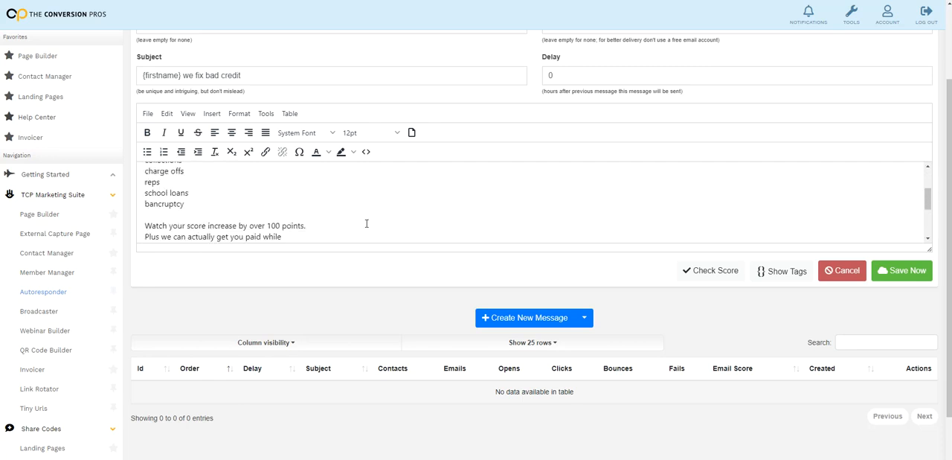
click(711, 275)
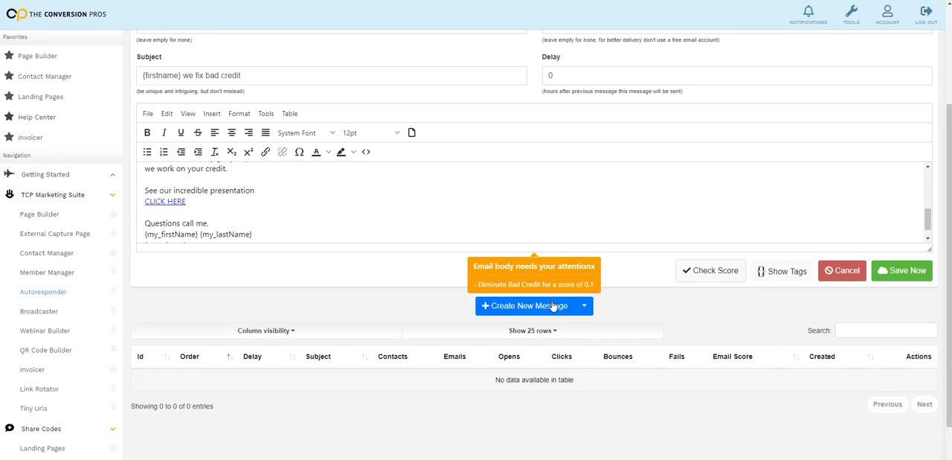
click(631, 261)
scroll(534, 283, up, 2)
scroll(548, 278, up, 5)
scroll(461, 253, up, 2)
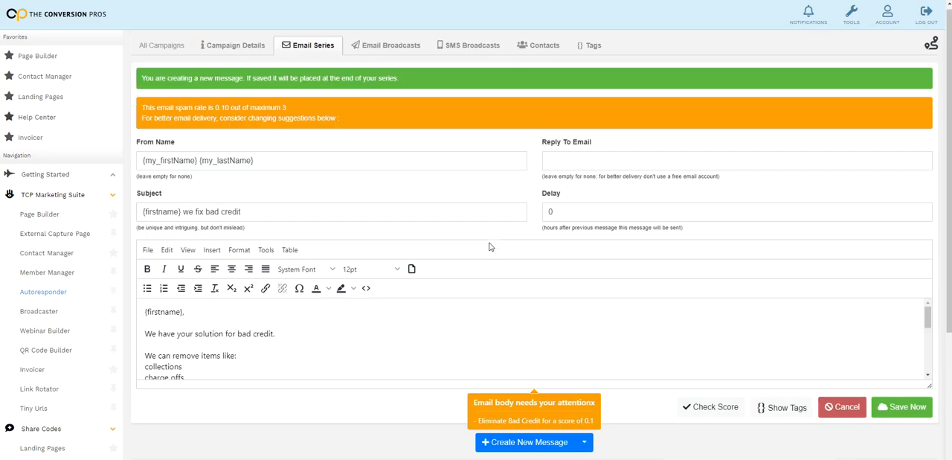
scroll(489, 246, down, 1)
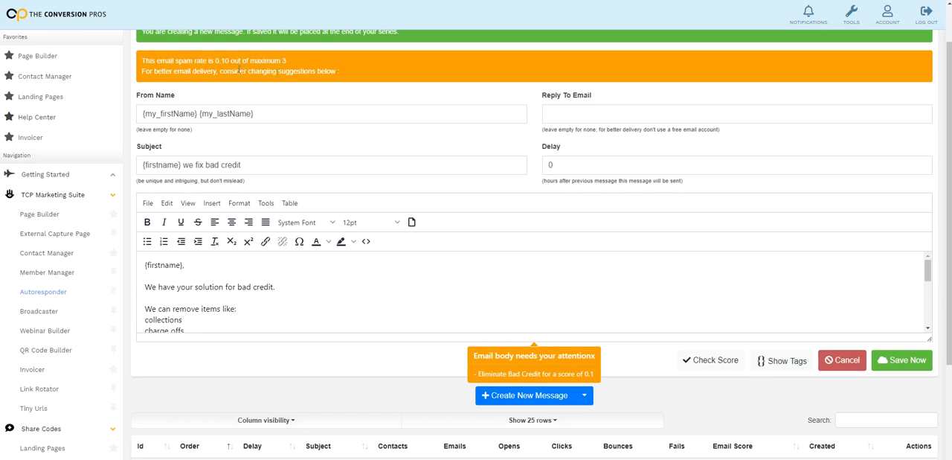
Save the message to the email series and close its editor
click(571, 284)
scroll(715, 311, down, 3)
scroll(833, 365, down, 1)
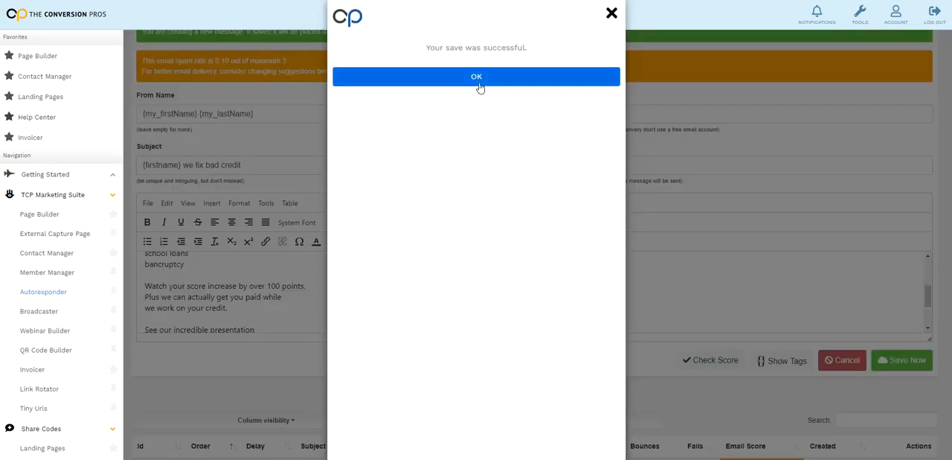
click(477, 78)
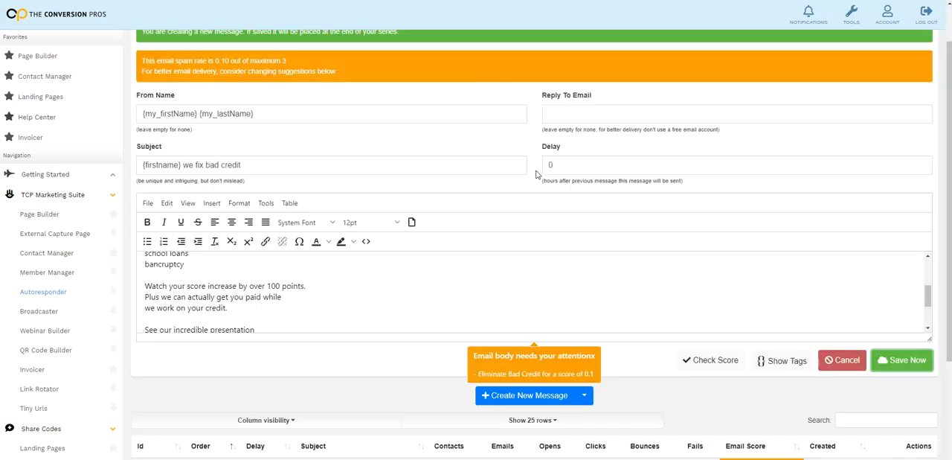
scroll(704, 315, down, 3)
click(842, 360)
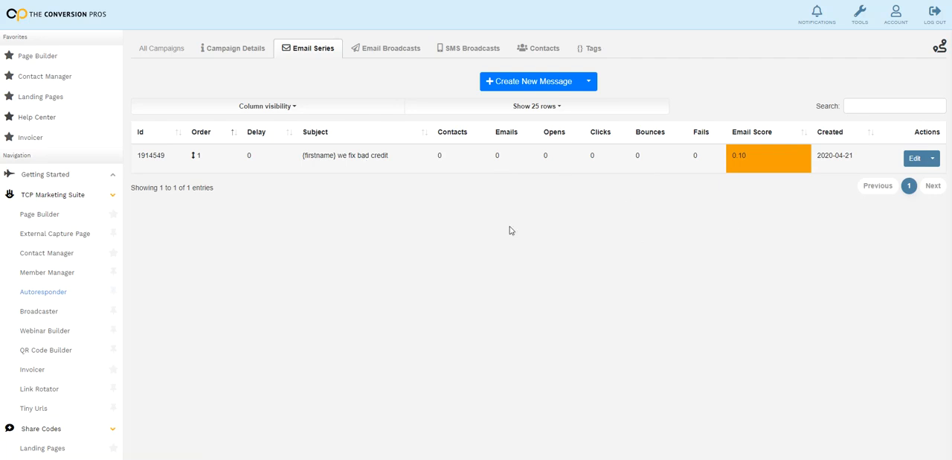
Draft a second series message with a 24-hour delay, the subject "{firstname} we fix bad credit" and the same prepared body text
click(535, 84)
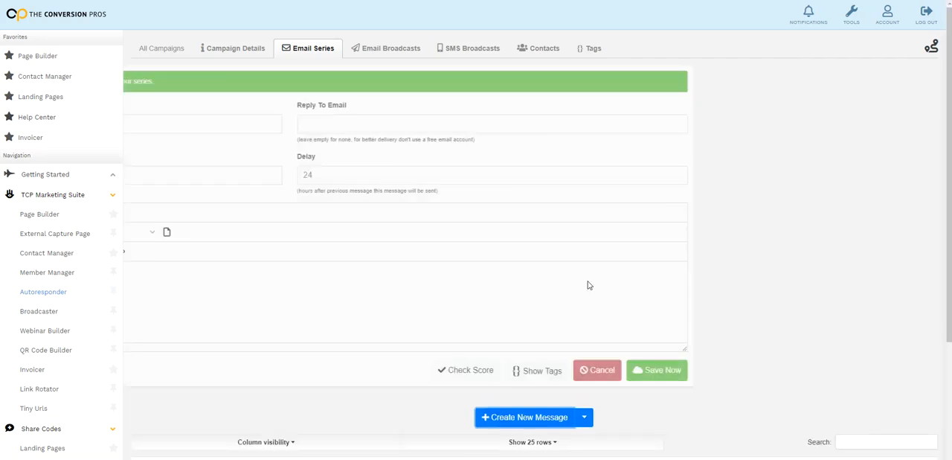
drag(568, 174, 546, 177)
click(558, 181)
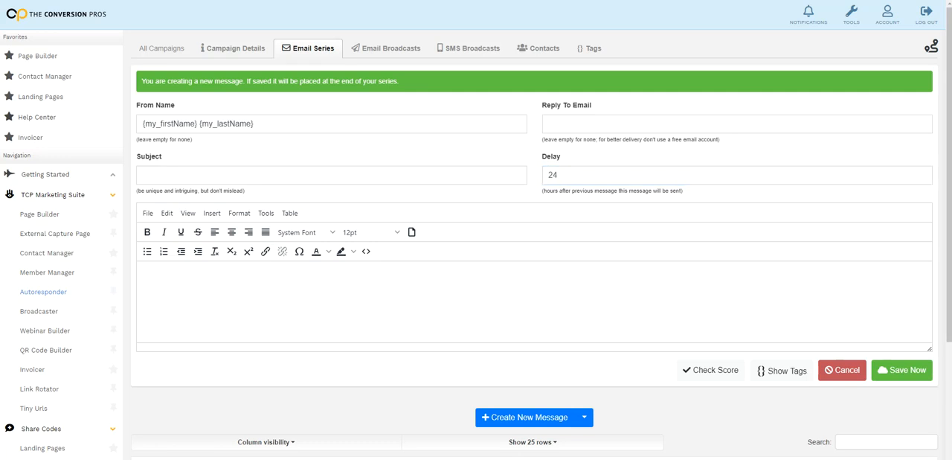
click(298, 178)
right_click(298, 181)
click(325, 264)
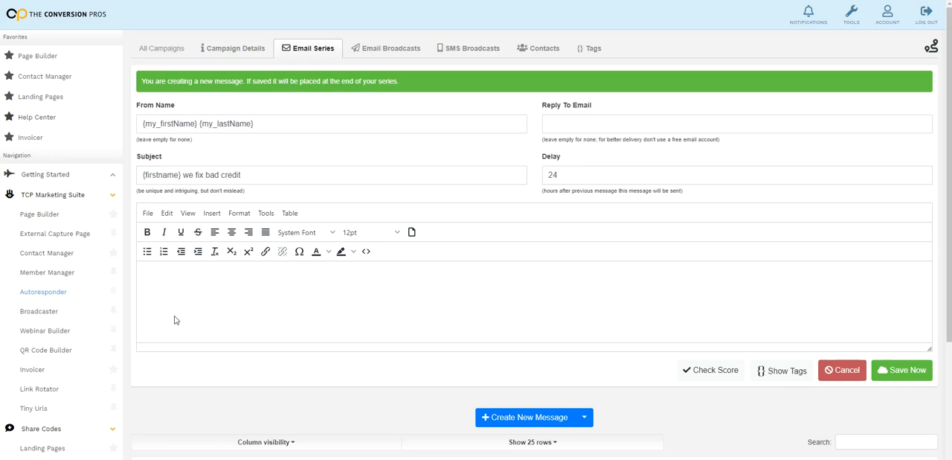
key(ctrl+v)
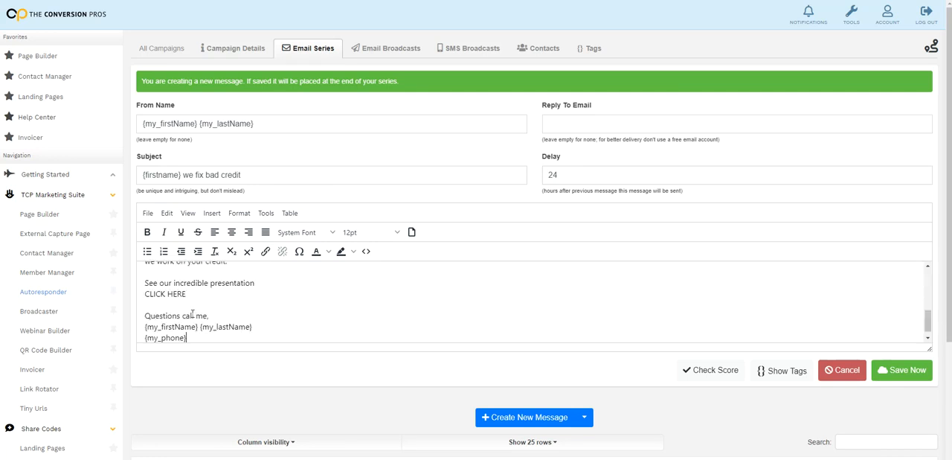
drag(260, 182, 135, 192)
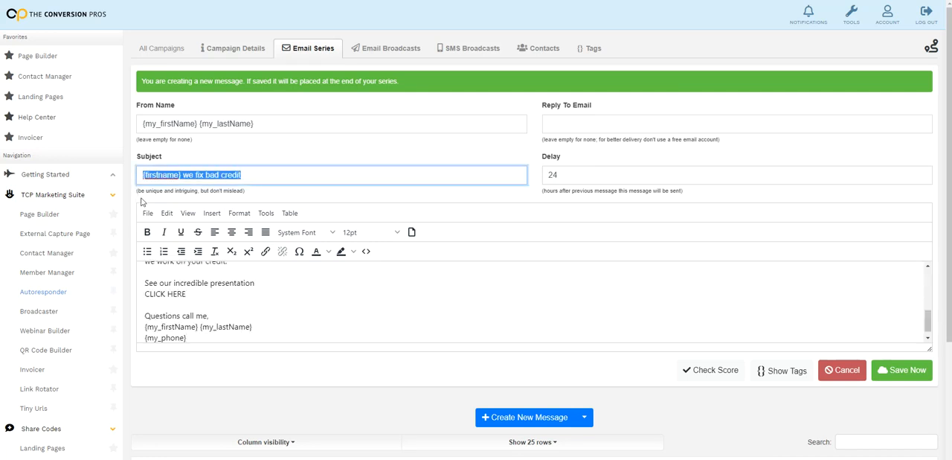
Switch to the Google Images results for "credit repair" and copy the image address of the blue "BEST CREDIT REPAIR" letter-tile picture
key(alt+Tab)
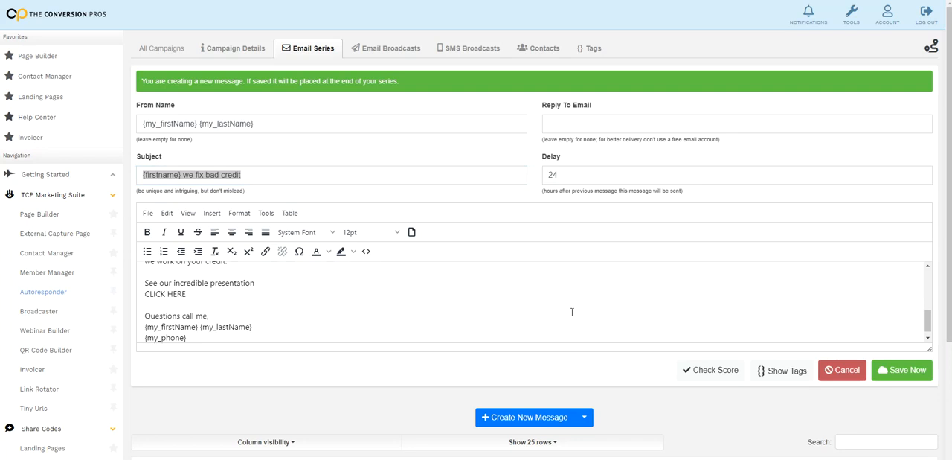
click(355, 266)
scroll(340, 291, up, 3)
scroll(342, 290, down, 1)
scroll(343, 290, down, 2)
scroll(343, 288, up, 3)
scroll(340, 289, down, 1)
scroll(334, 298, up, 1)
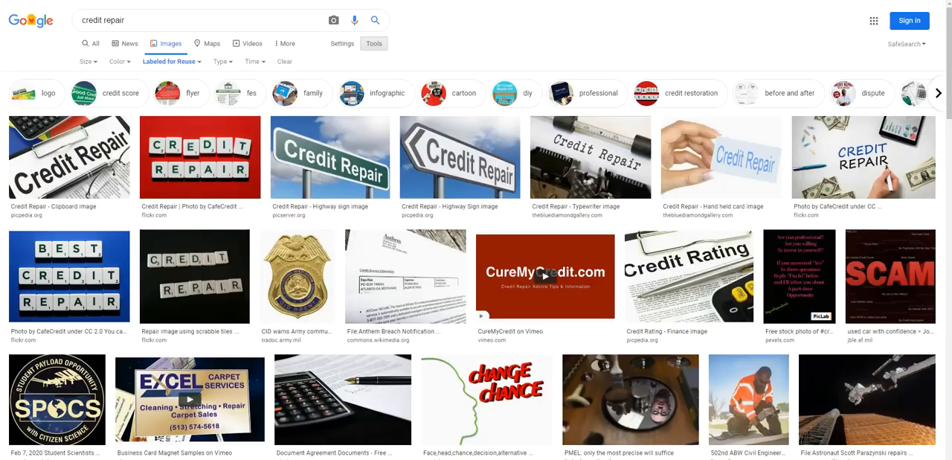
scroll(670, 171, down, 1)
scroll(772, 203, up, 1)
scroll(550, 216, down, 3)
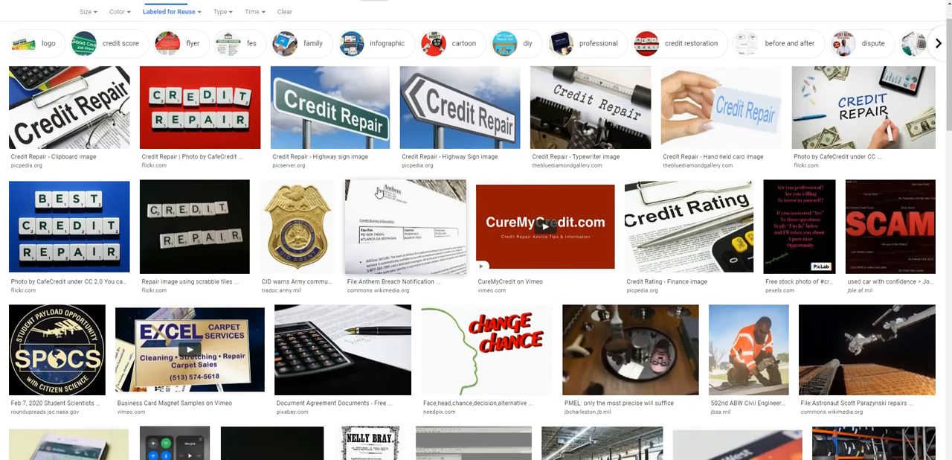
scroll(427, 210, up, 2)
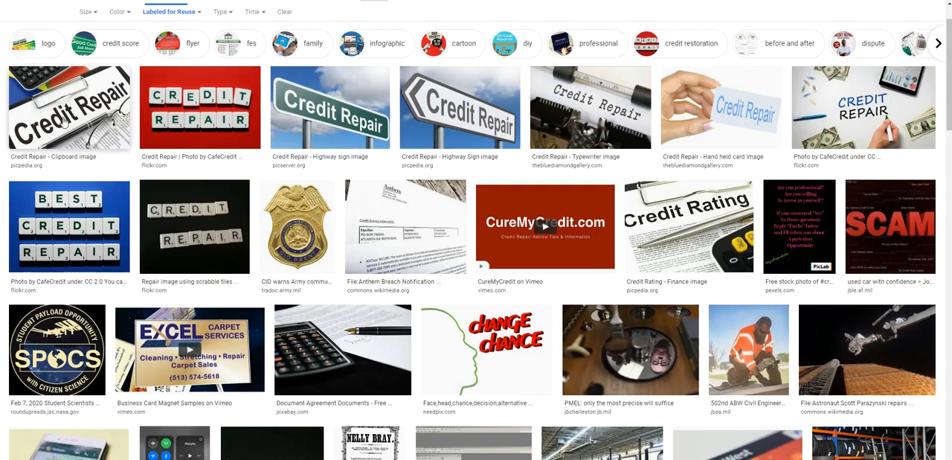
click(90, 223)
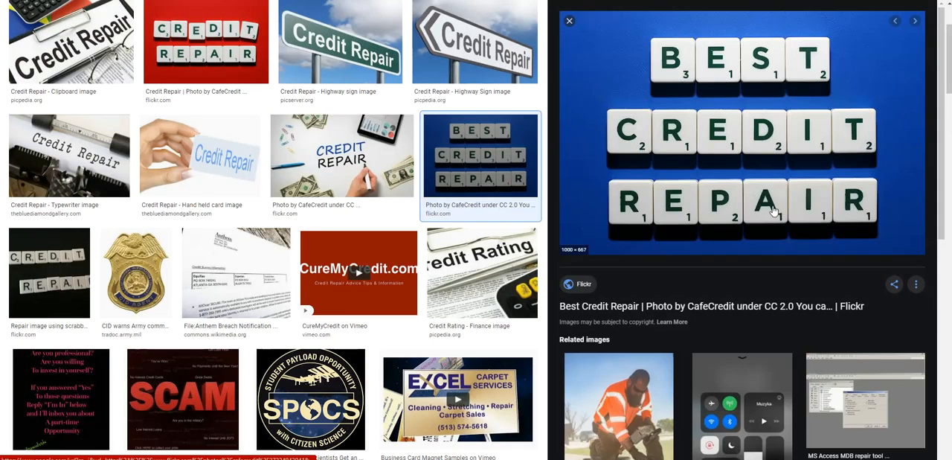
right_click(744, 135)
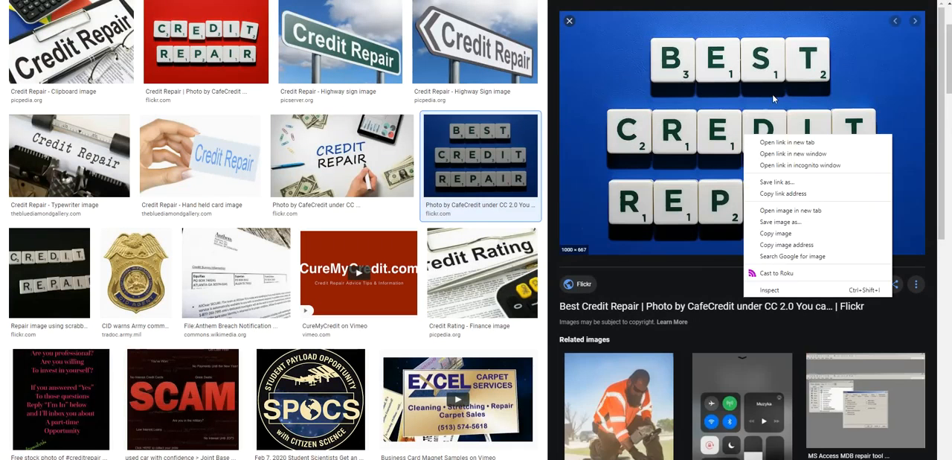
click(808, 244)
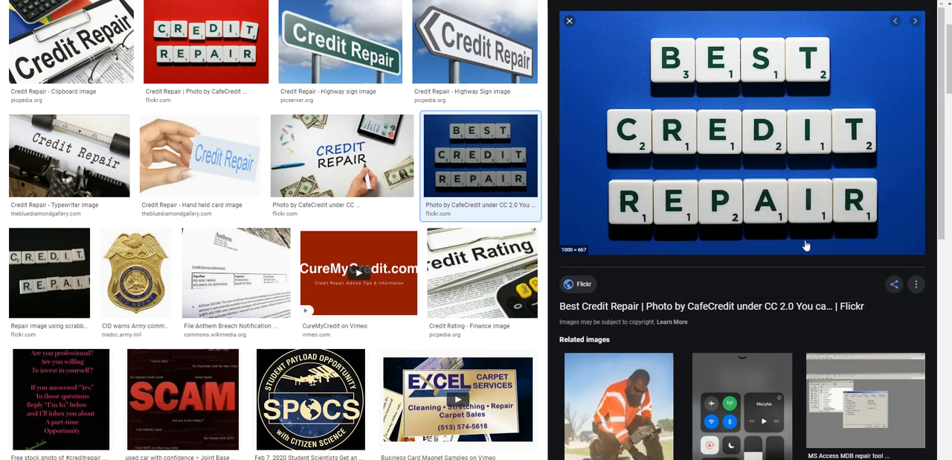
Insert the copied picture address as an image at a reduced width below "We have your solution for bad credit." in the email body
click(208, 0)
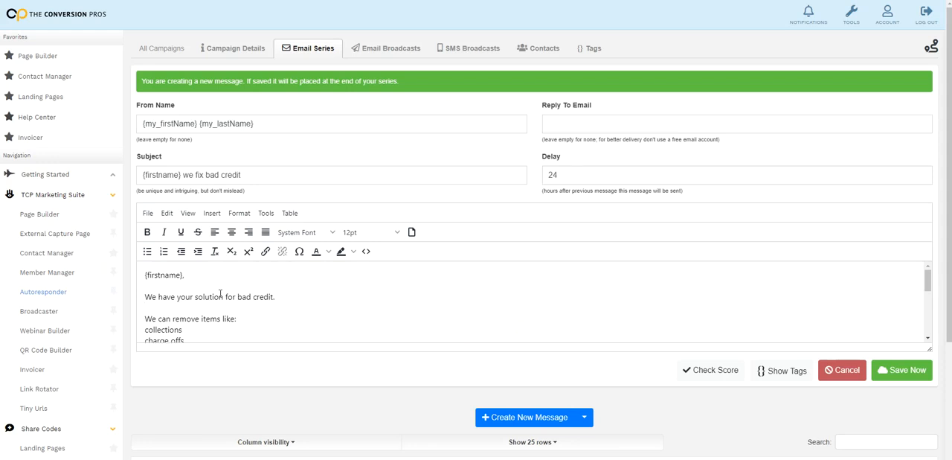
scroll(162, 311, down, 2)
scroll(193, 305, up, 2)
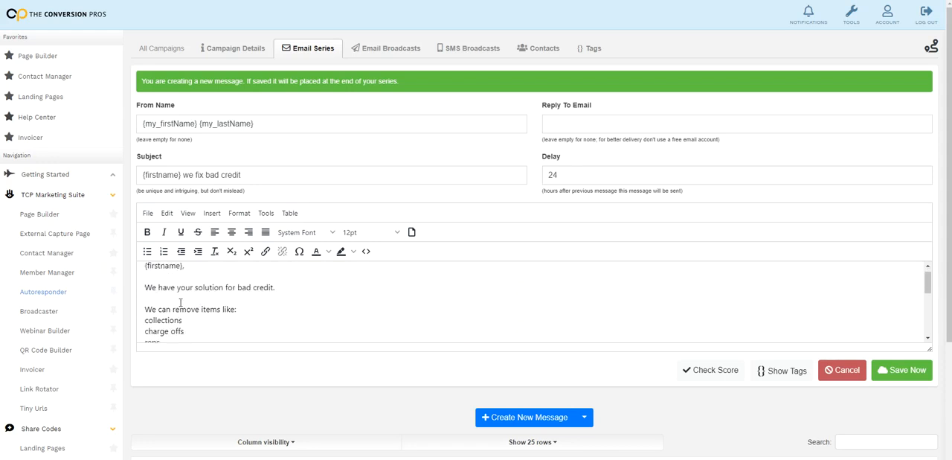
click(215, 217)
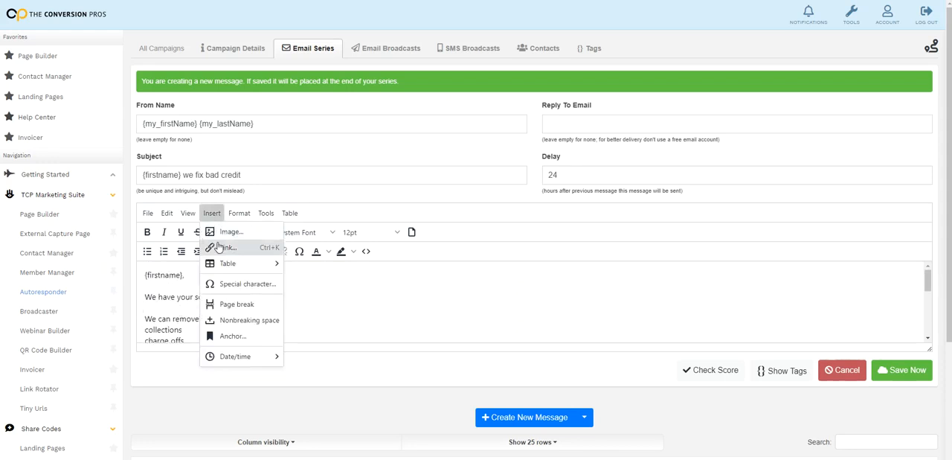
click(236, 232)
right_click(440, 210)
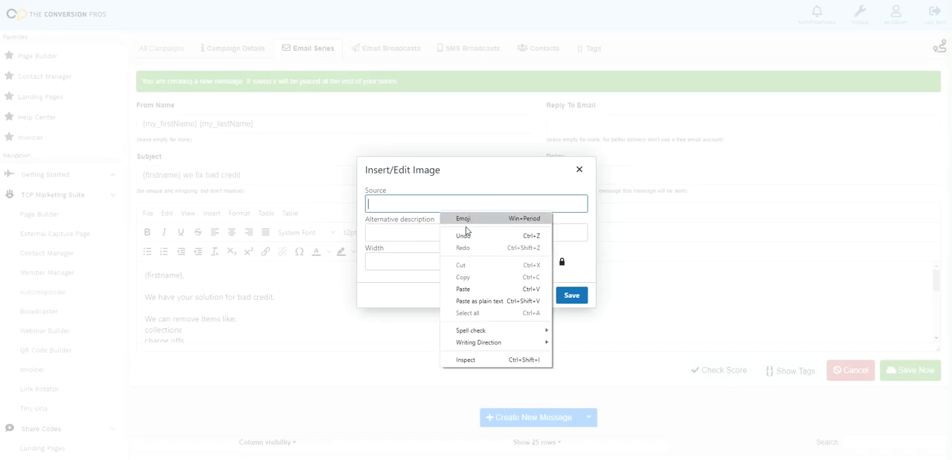
click(491, 286)
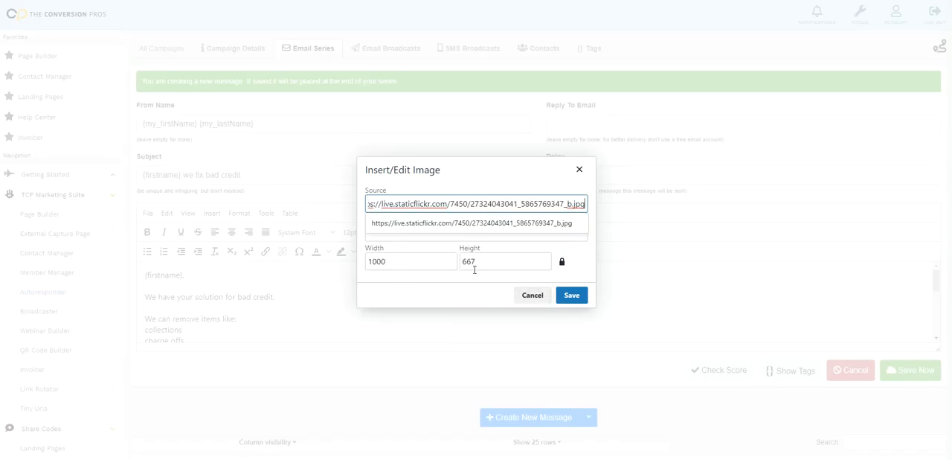
drag(439, 263, 363, 269)
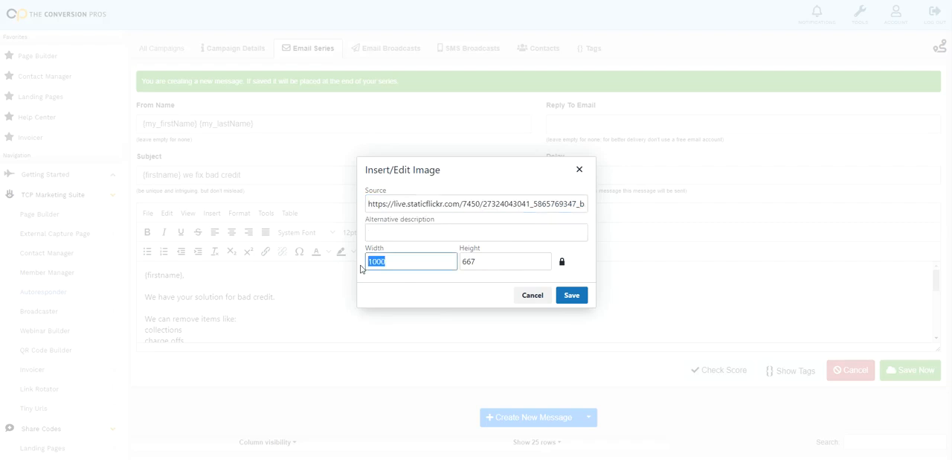
text(20)
click(580, 300)
Look over the email body with its inserted picture, from the opening lines down to the closing signature
scroll(378, 313, down, 2)
scroll(378, 313, up, 3)
scroll(378, 313, down, 1)
scroll(232, 312, up, 1)
scroll(242, 314, down, 2)
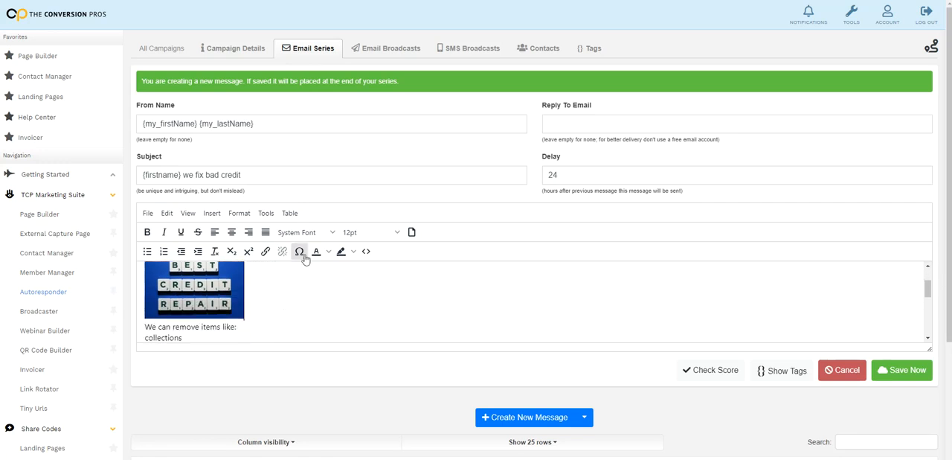
scroll(238, 312, down, 1)
scroll(232, 258, down, 2)
scroll(237, 253, up, 4)
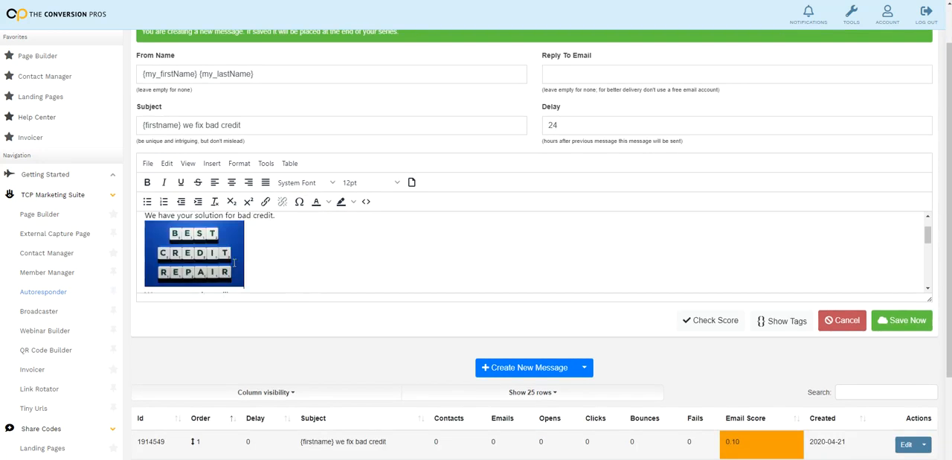
scroll(294, 268, up, 1)
scroll(290, 279, down, 8)
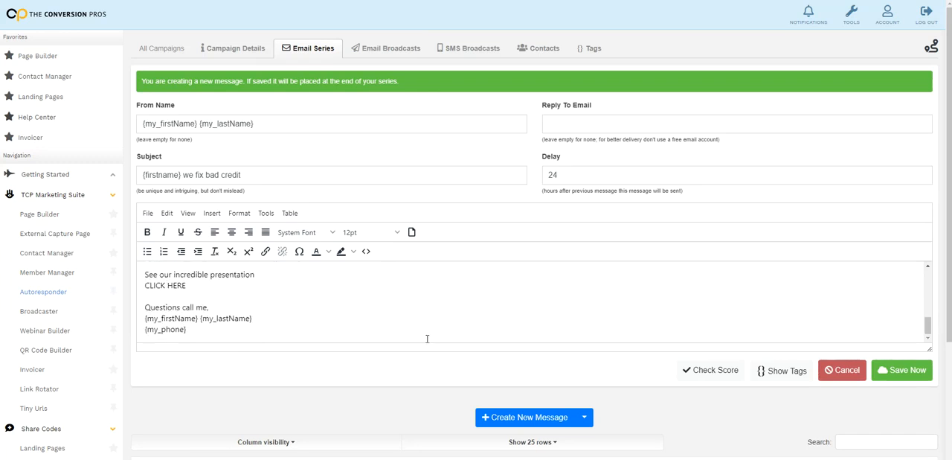
Save the second message with its picture to the email series and close its editor
click(916, 366)
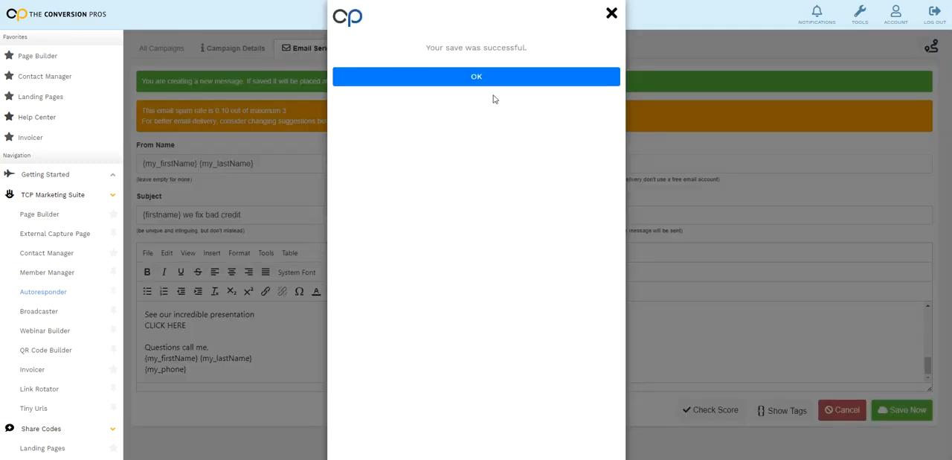
click(493, 77)
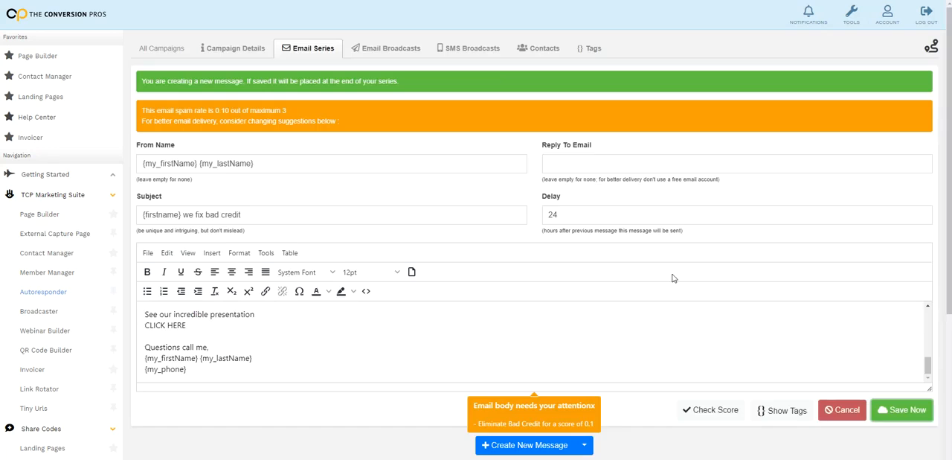
click(830, 412)
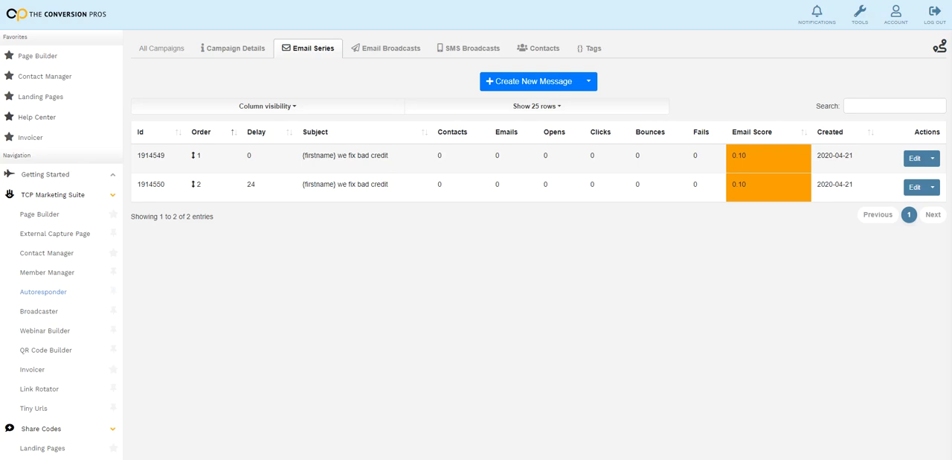
Draft a third series message with the subject "{firstname} we fix bad credit", the same prepared body text and a 48-hour delay
click(539, 88)
right_click(272, 184)
click(318, 260)
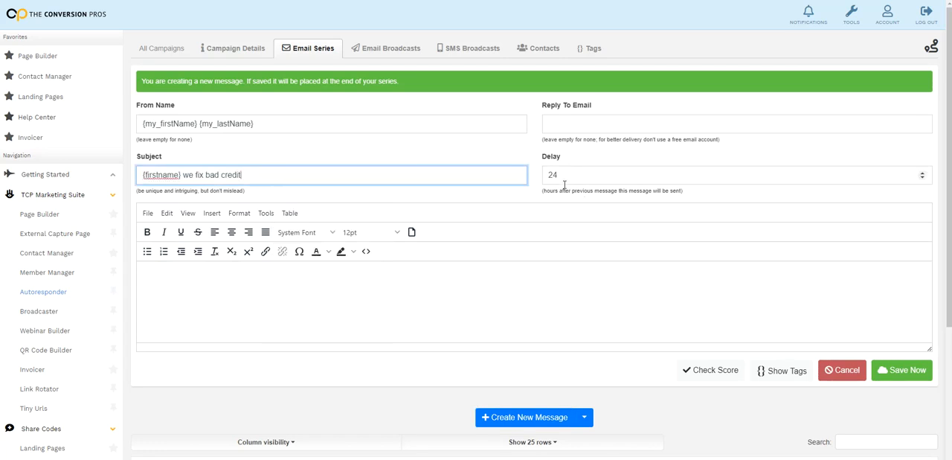
click(439, 297)
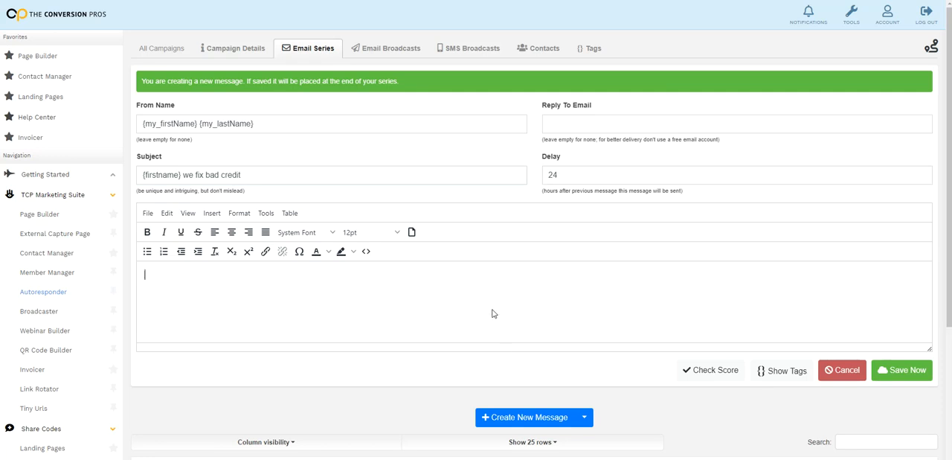
key(ctrl+v)
drag(560, 176, 537, 176)
text(48)
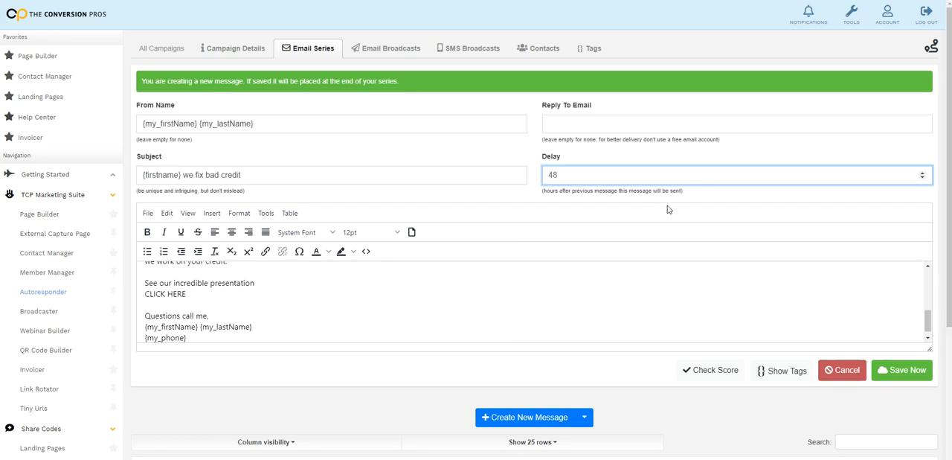
Check the start of the third message's body, save the message to the series and close its editor
click(485, 266)
scroll(438, 276, up, 5)
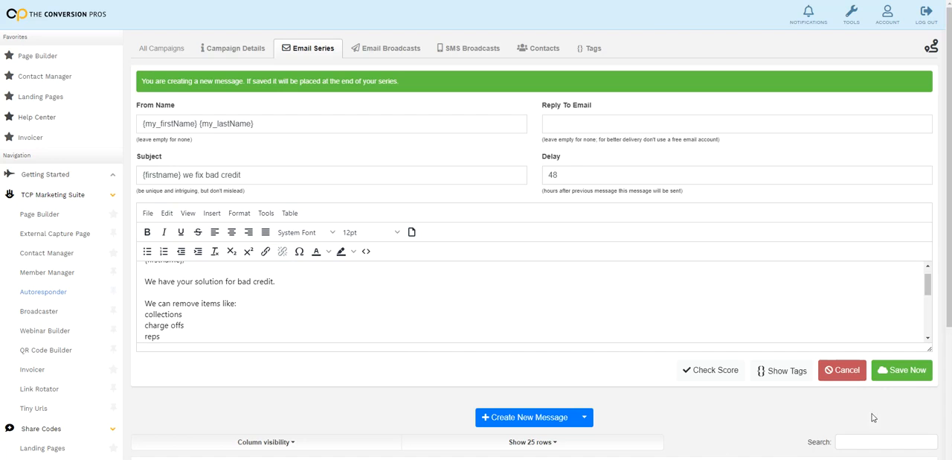
click(902, 370)
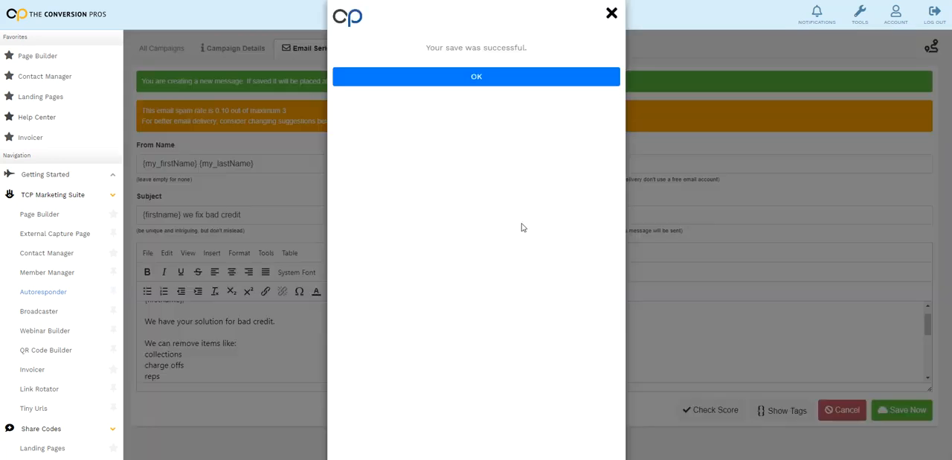
click(493, 83)
click(847, 410)
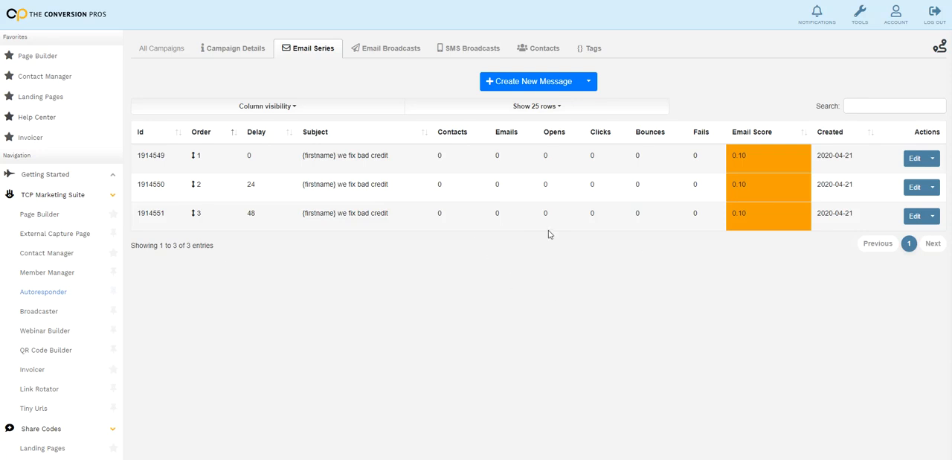
Set the HOW EASY IS IT campaign's status to Active, save it and return to the email series, dismissing the tour offer
click(249, 51)
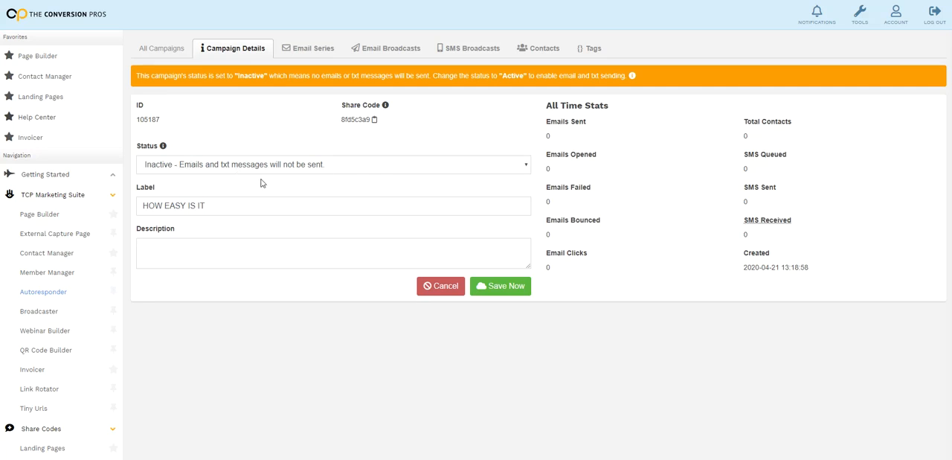
click(522, 165)
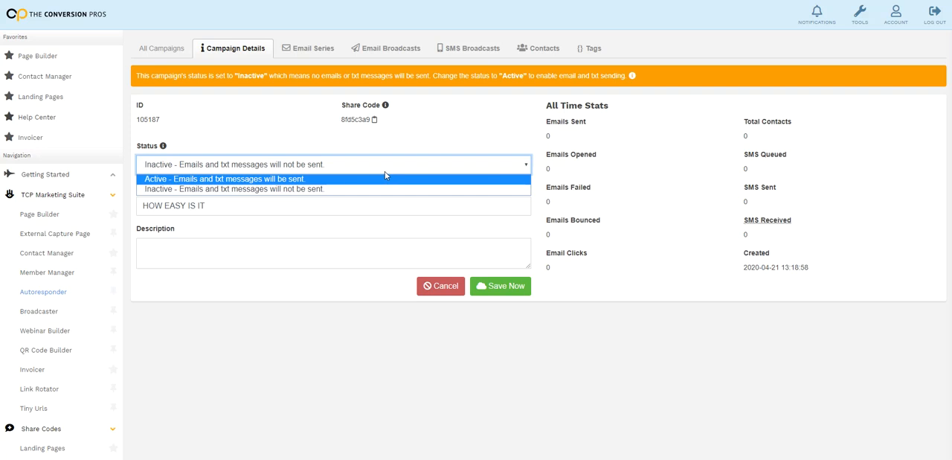
click(344, 178)
click(500, 255)
click(495, 80)
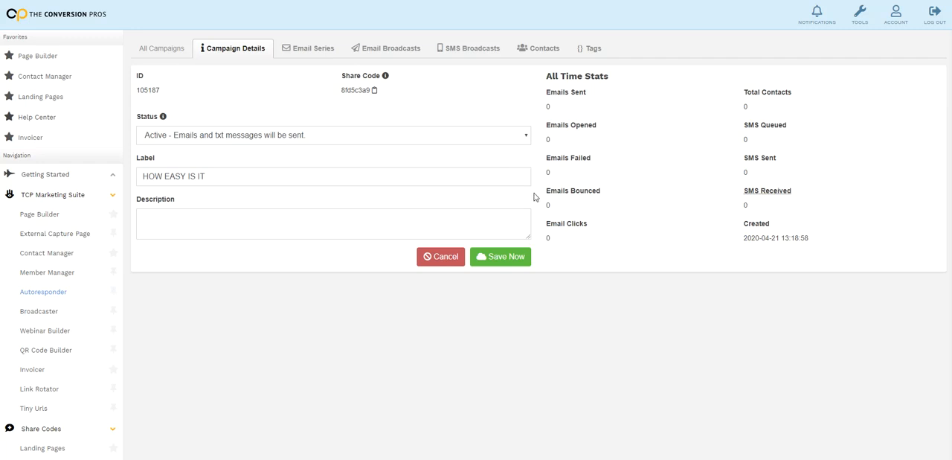
click(332, 48)
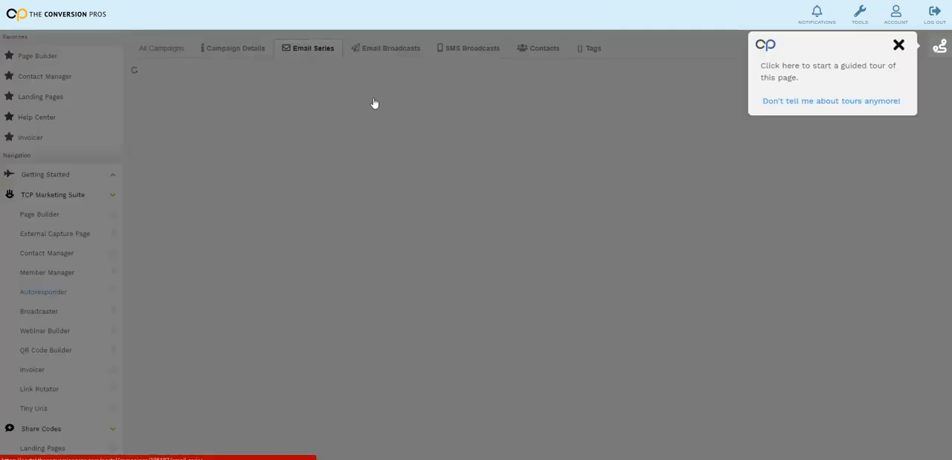
click(881, 100)
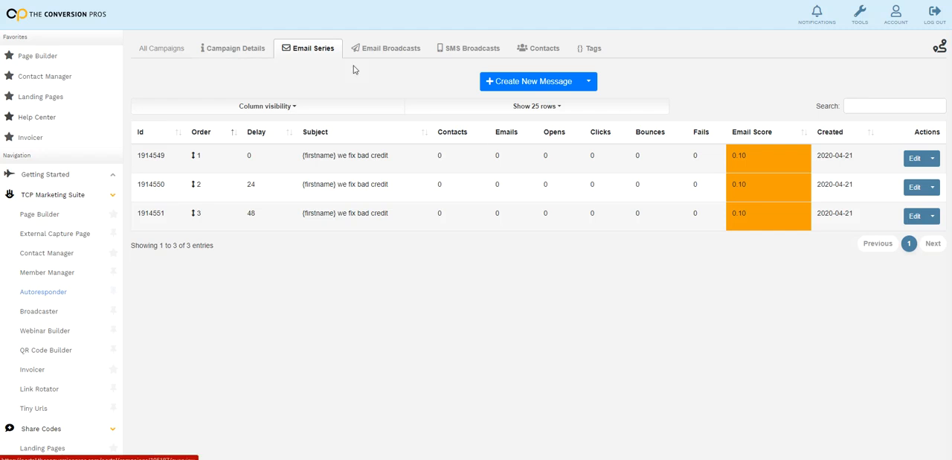
Go to the Page Builder's page list, preview the HEIT1 page and close the preview
click(36, 218)
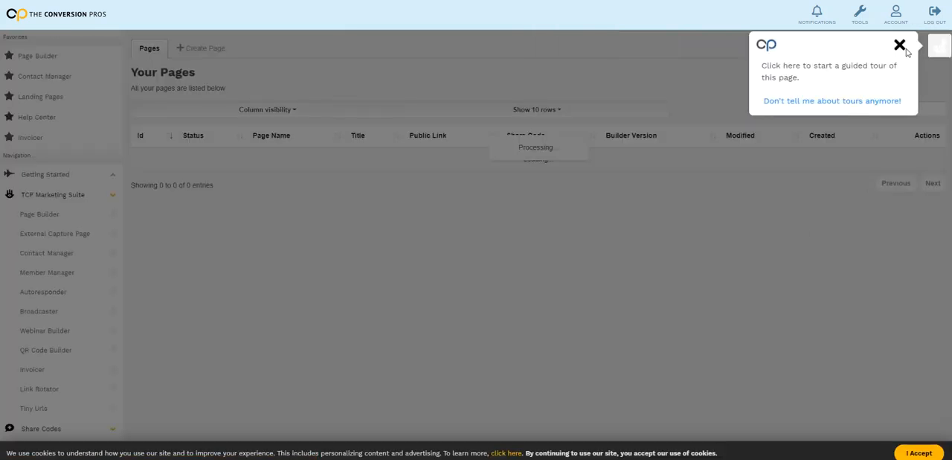
click(900, 45)
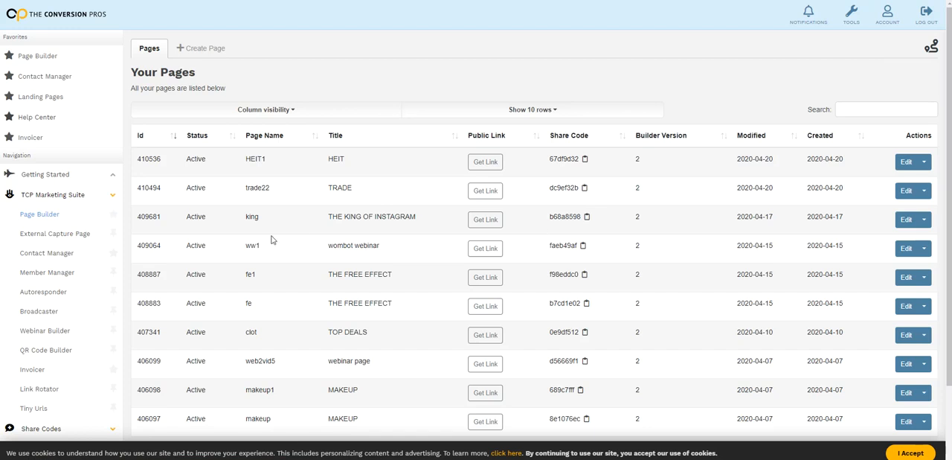
click(924, 161)
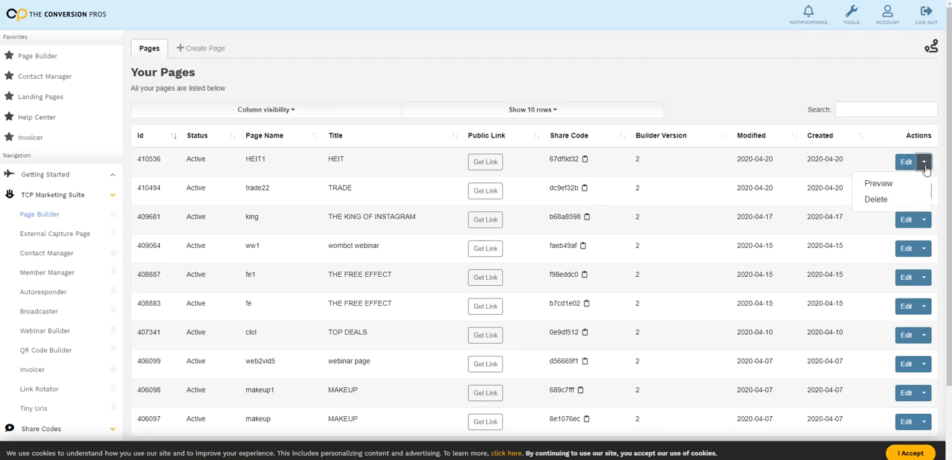
click(899, 186)
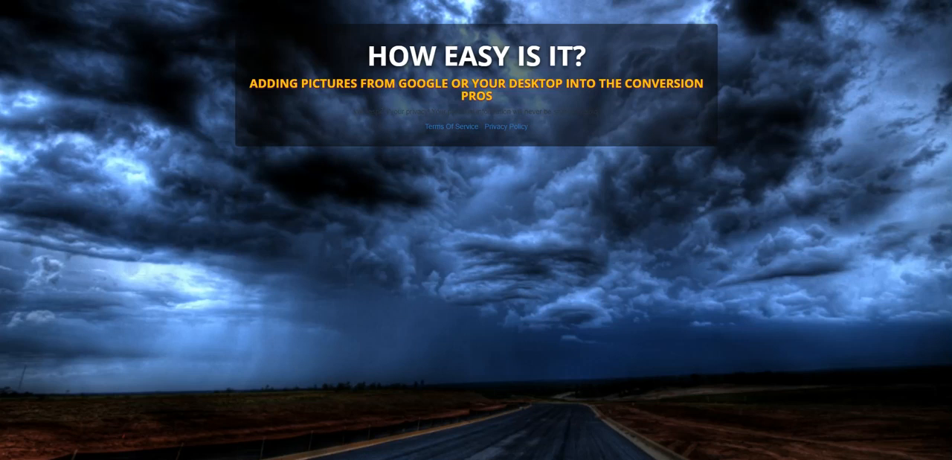
key(ctrl+w)
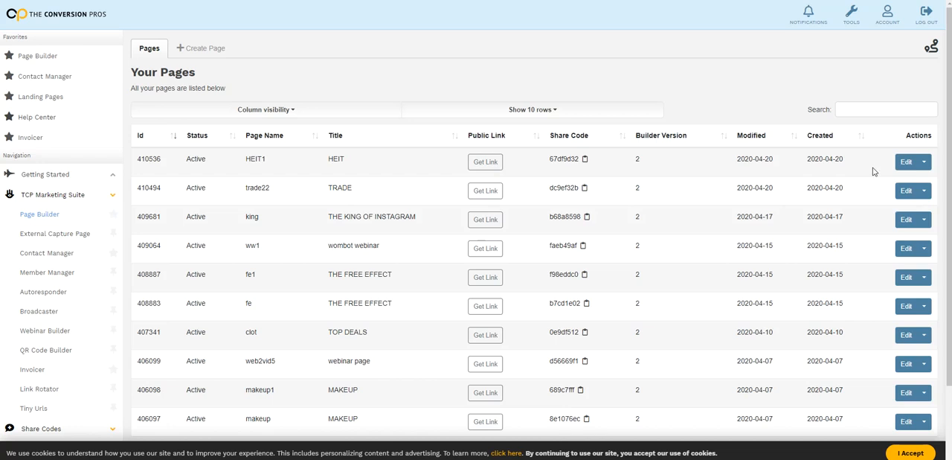
Open the HEIT1 page for editing and add a form component directly below its HOW EASY IS IT? heading
click(907, 170)
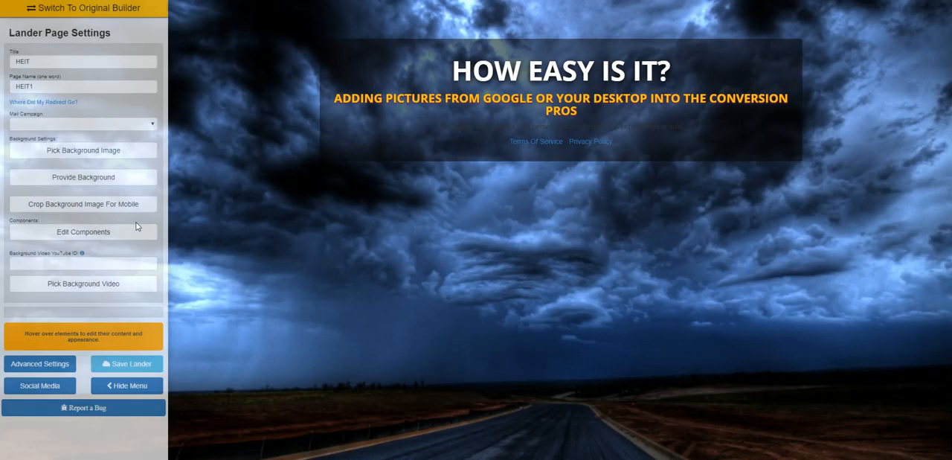
click(124, 235)
drag(874, 314, 587, 113)
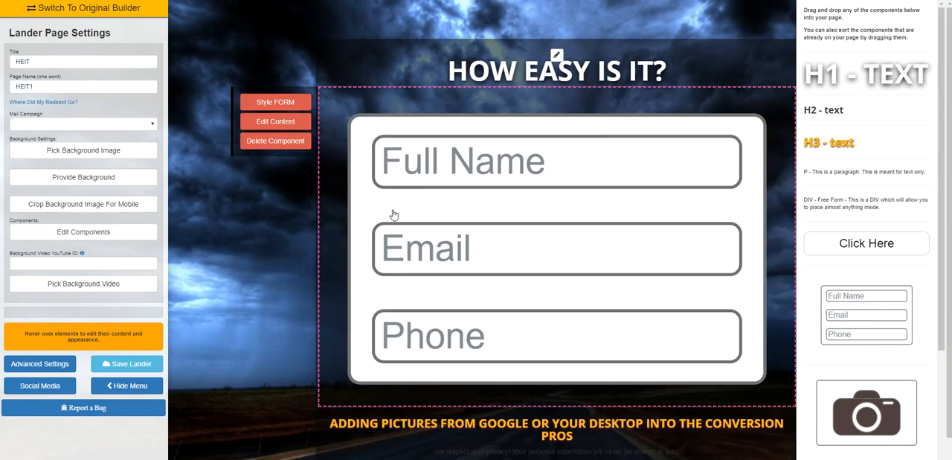
Give the new form the full name, email and phone layout, choose its redirect destination and save the form content
click(275, 122)
click(494, 273)
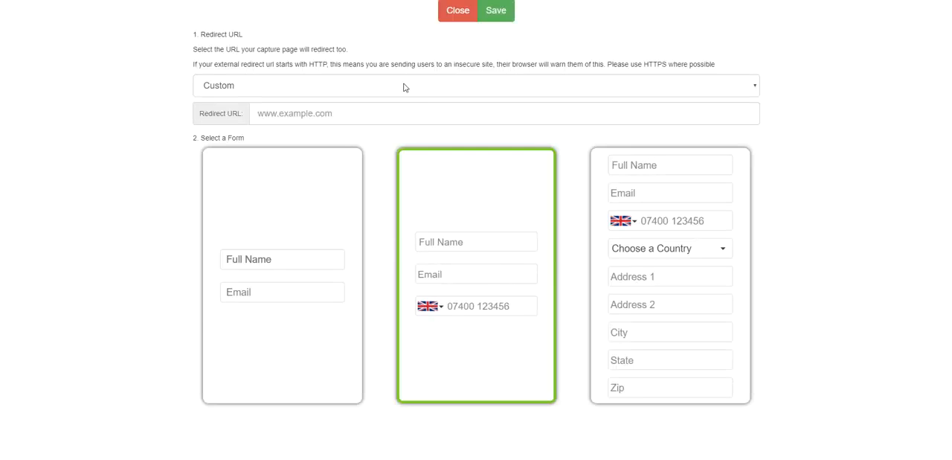
click(406, 87)
click(401, 132)
click(495, 11)
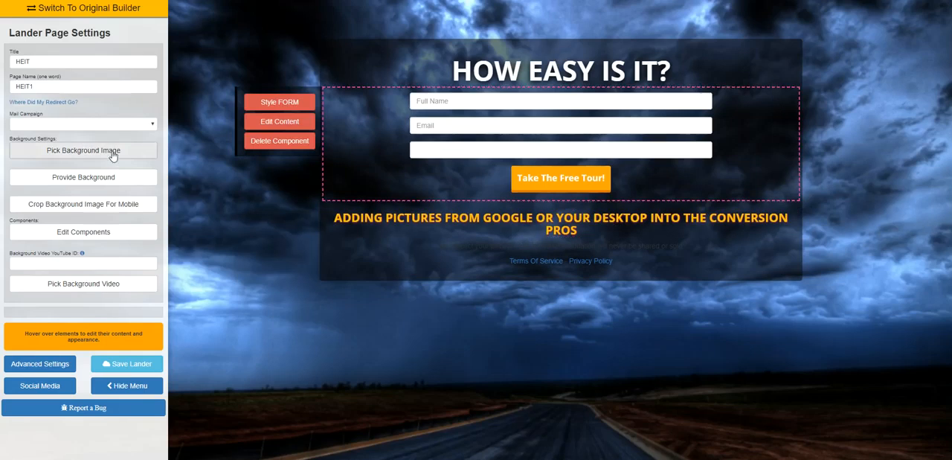
Assign the HOW EASY IS IT mail campaign to the HEIT1 page and save the lander
click(149, 124)
drag(153, 153, 158, 285)
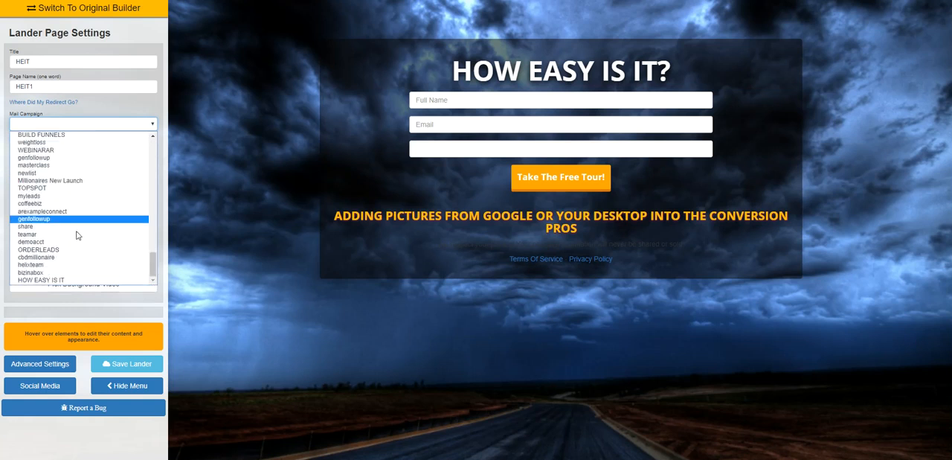
click(56, 280)
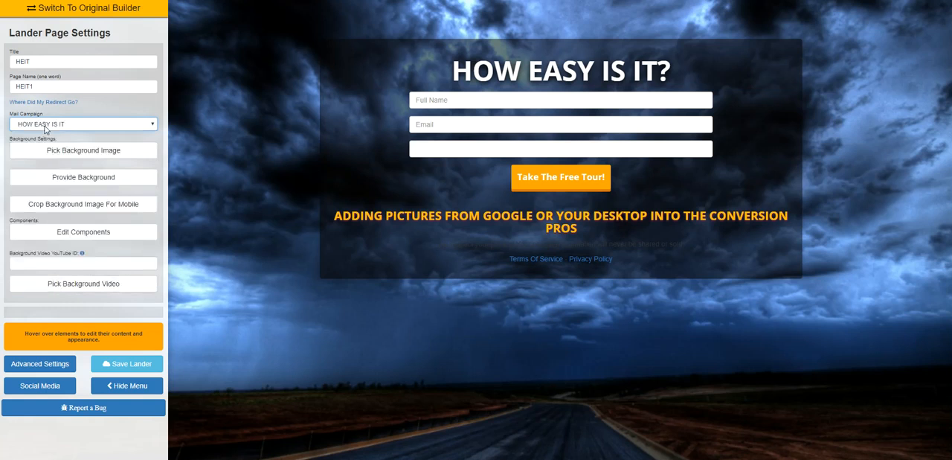
click(146, 371)
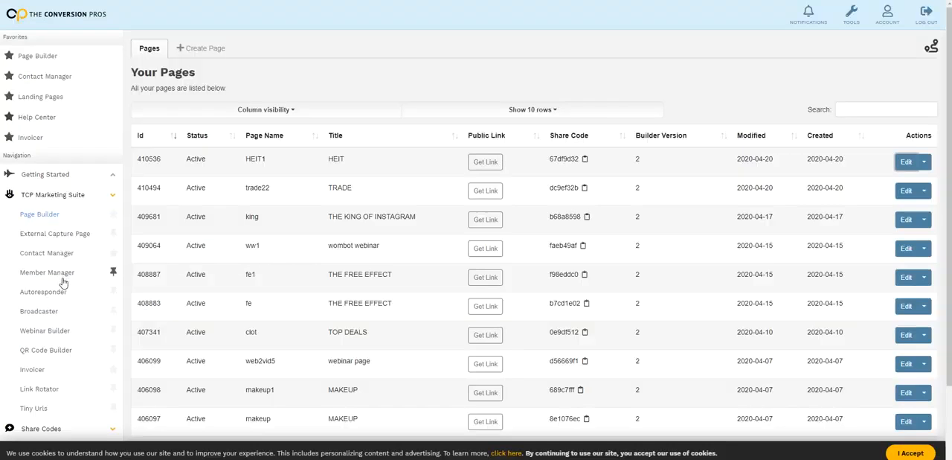
Review the Autoresponder campaign list and the Autoresponder share codes, dismissing the tour offers
click(100, 292)
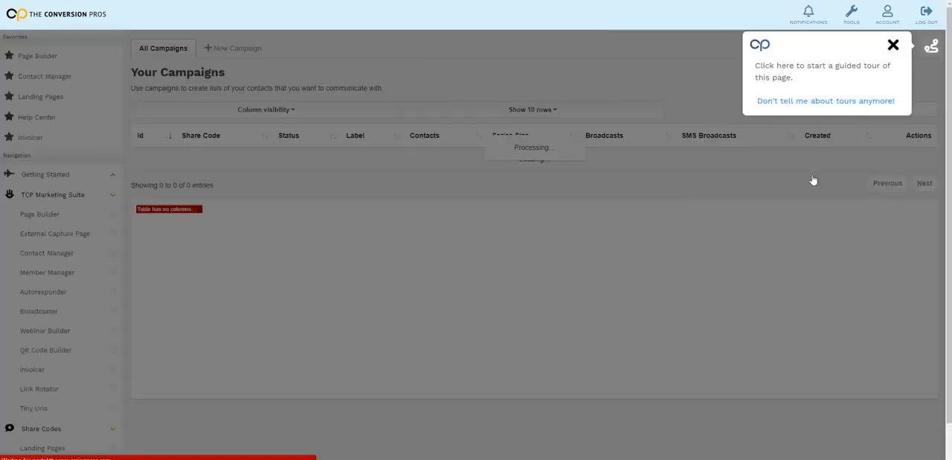
click(893, 46)
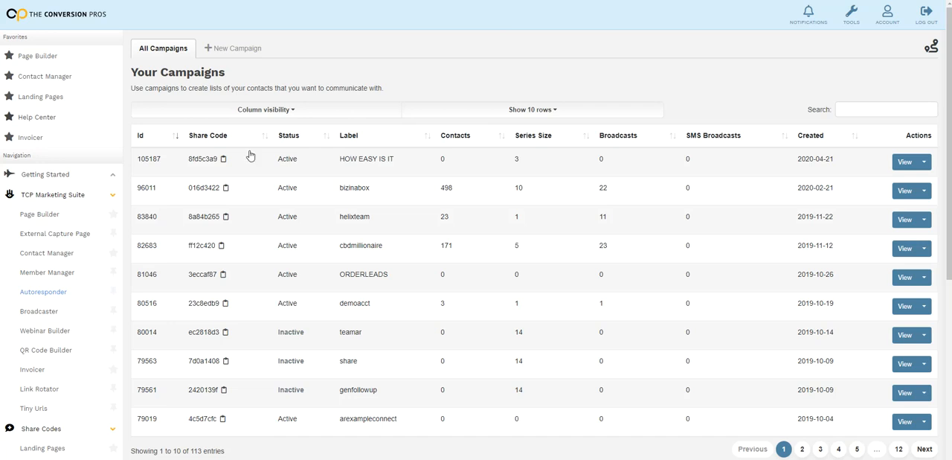
scroll(34, 245, down, 3)
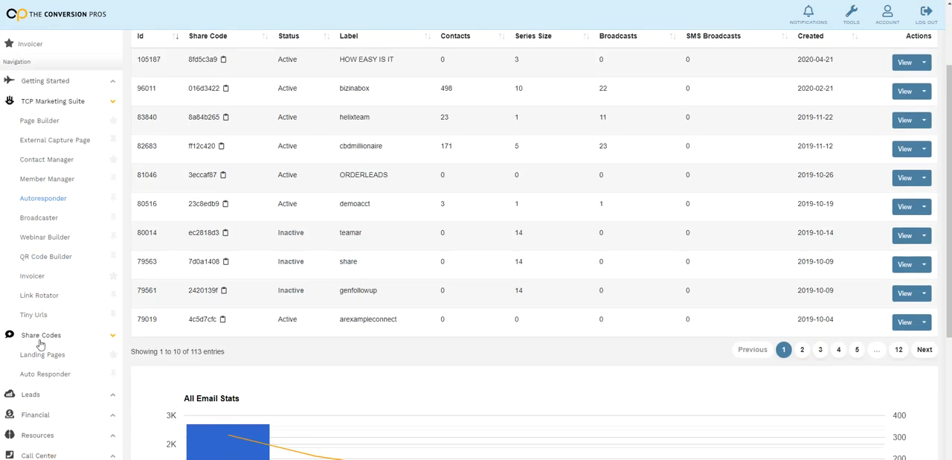
click(52, 375)
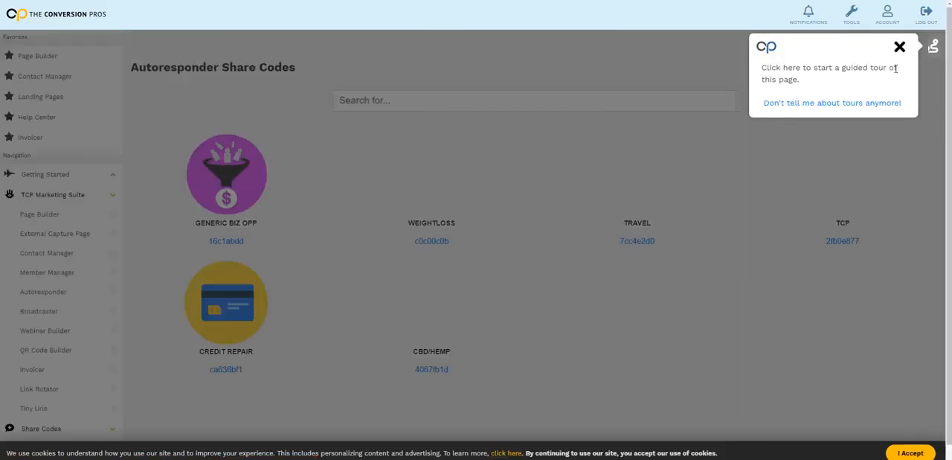
click(898, 46)
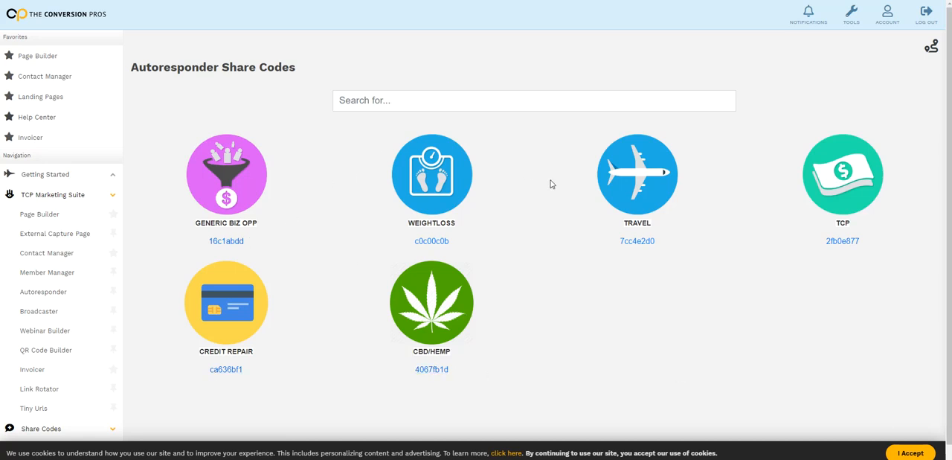
scroll(500, 300, down, 1)
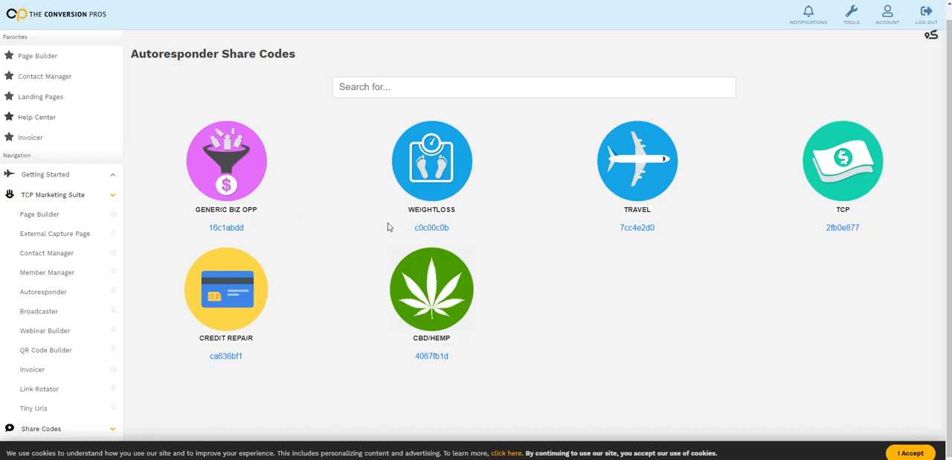
scroll(638, 195, up, 1)
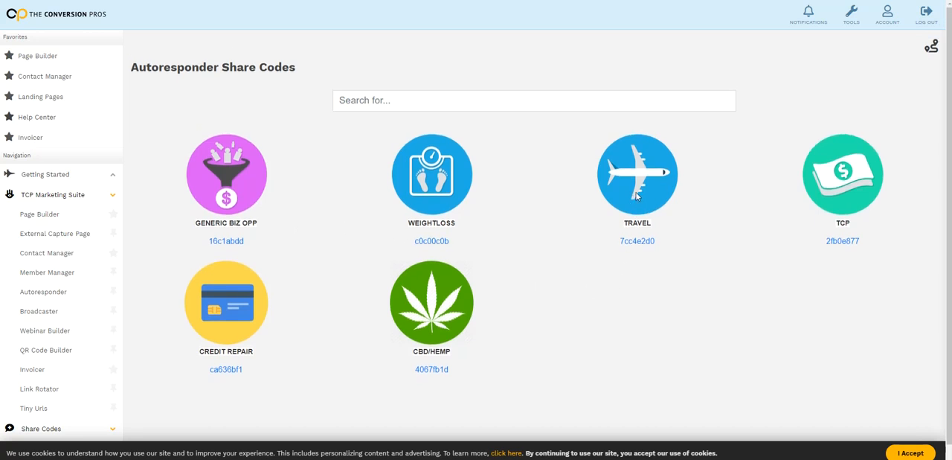
Copy the TRAVEL share code campaign under the label TRAVEL and open its email series, dismissing the tour offer
click(643, 244)
click(541, 77)
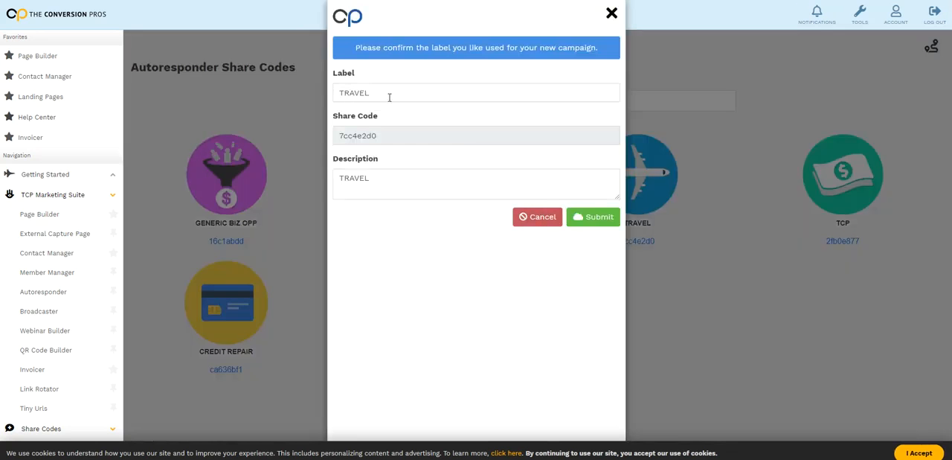
click(579, 217)
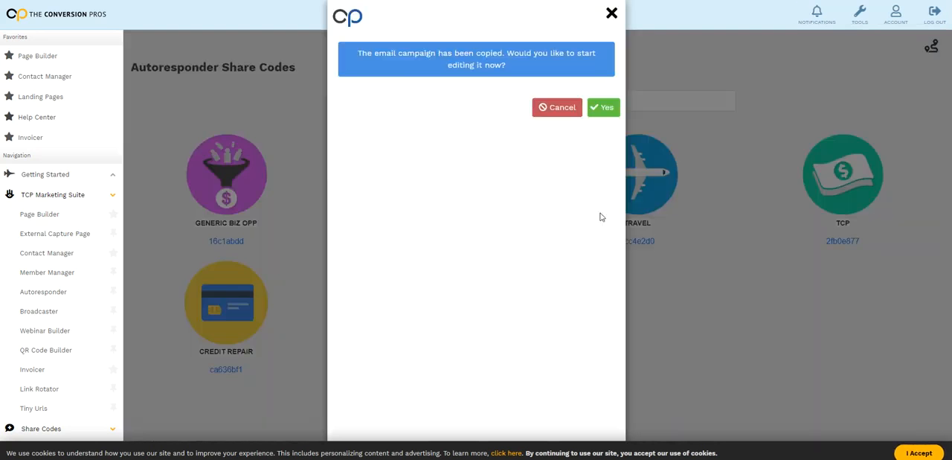
click(607, 107)
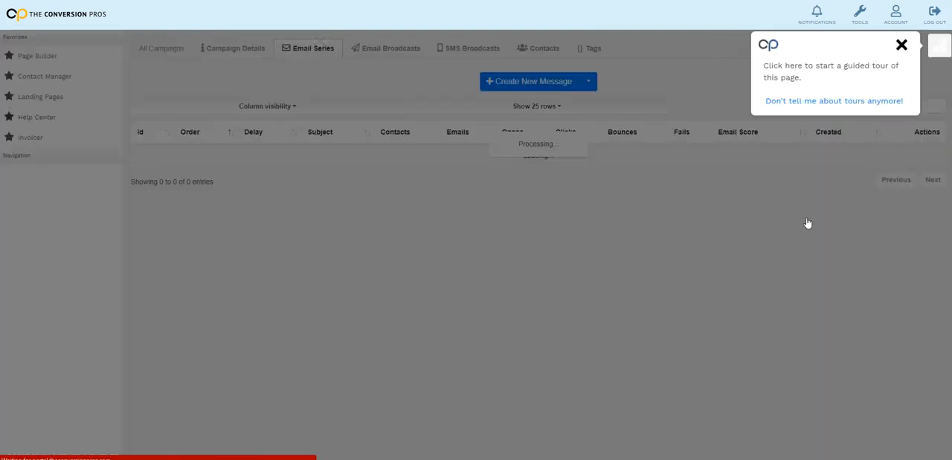
click(902, 46)
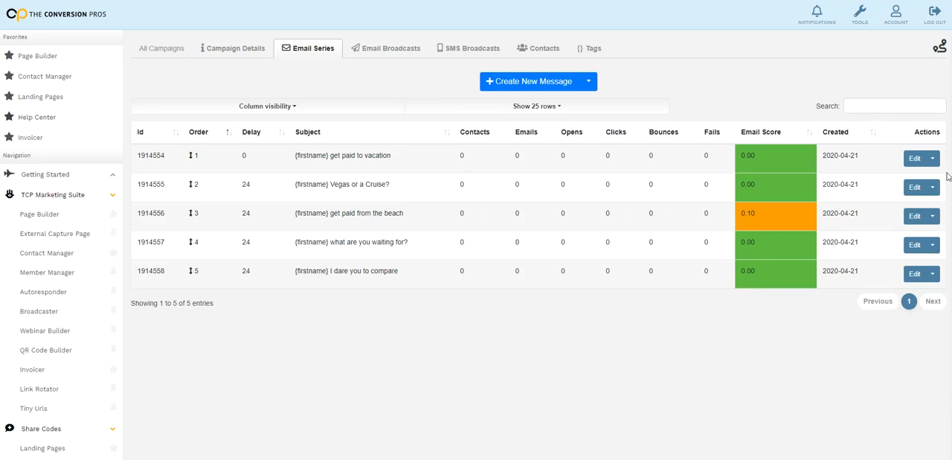
Open the "{firstname} get paid to vacation" message and highlight the YOUR WEBSITE HERE placeholder near its end
click(914, 157)
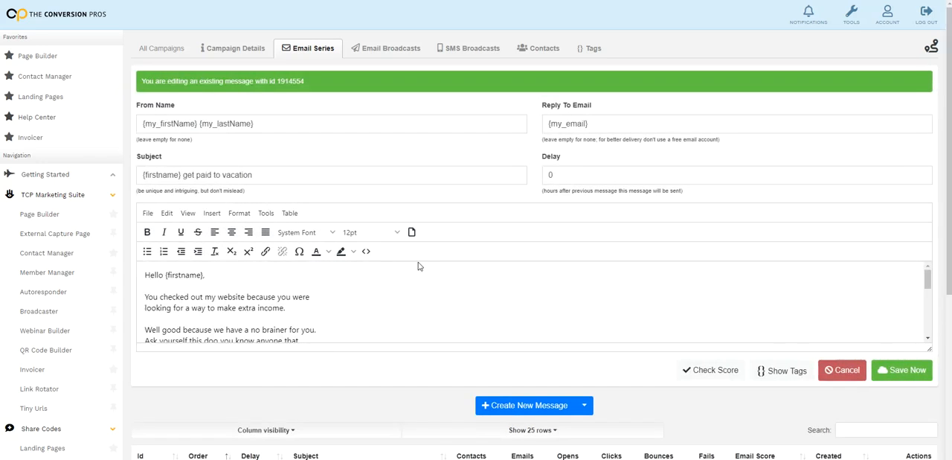
scroll(335, 312, down, 10)
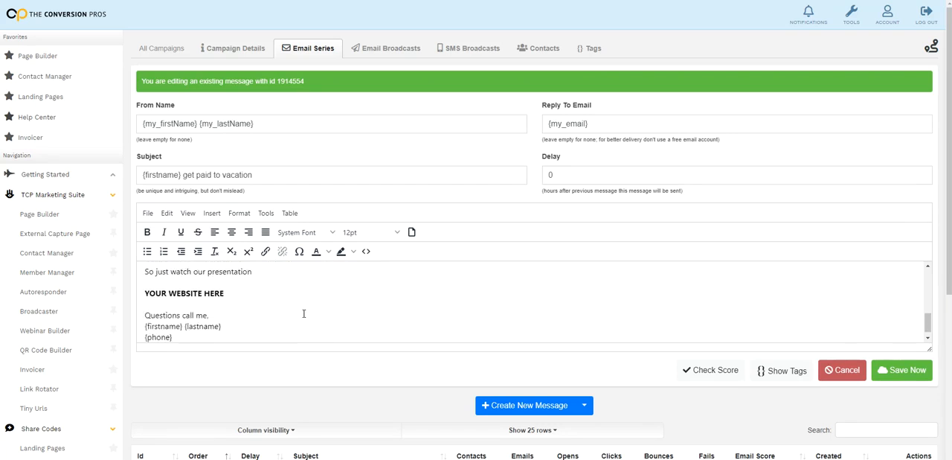
click(235, 285)
drag(235, 284, 145, 288)
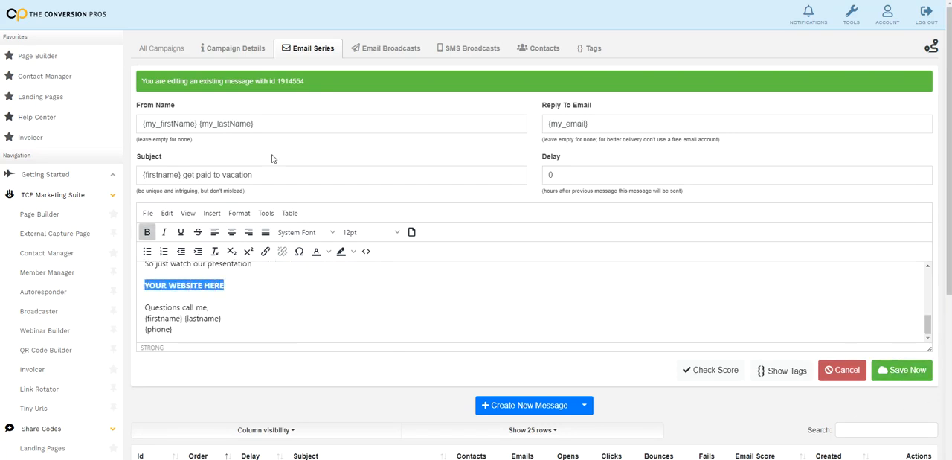
Set the TRAVEL campaign's status to Active, save it and dismiss the confirmation
click(244, 49)
click(308, 166)
click(305, 180)
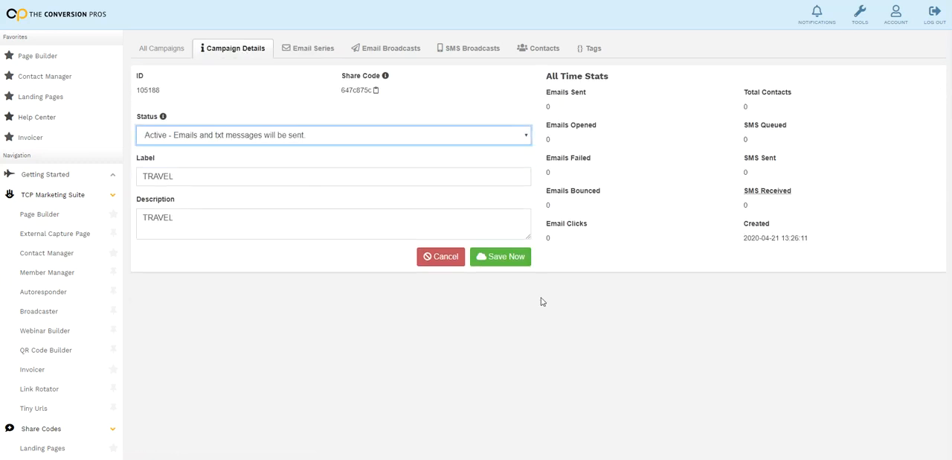
click(500, 257)
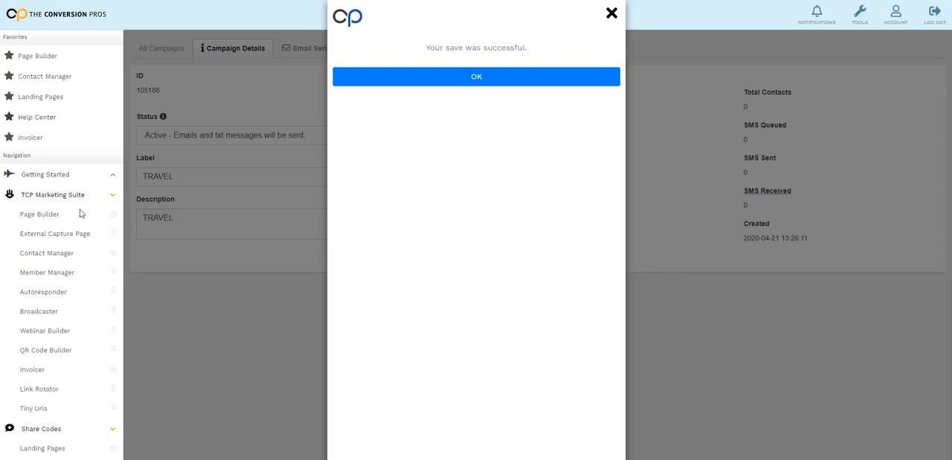
click(611, 16)
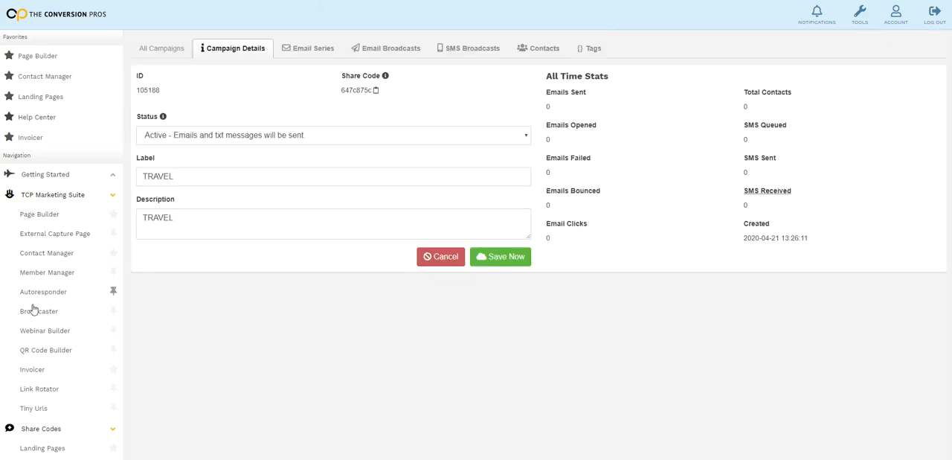
Reopen the HEIT1 page from the Page Builder, set its mail campaign to TRAVEL and save the lander
click(47, 215)
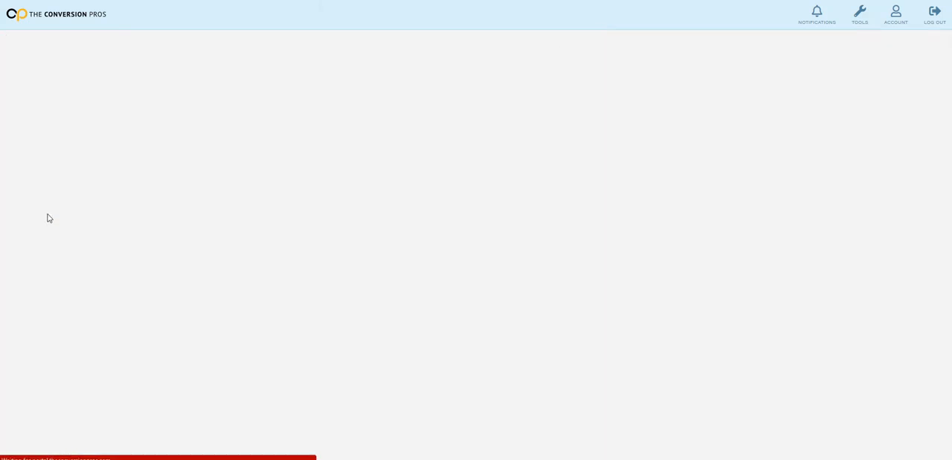
click(899, 46)
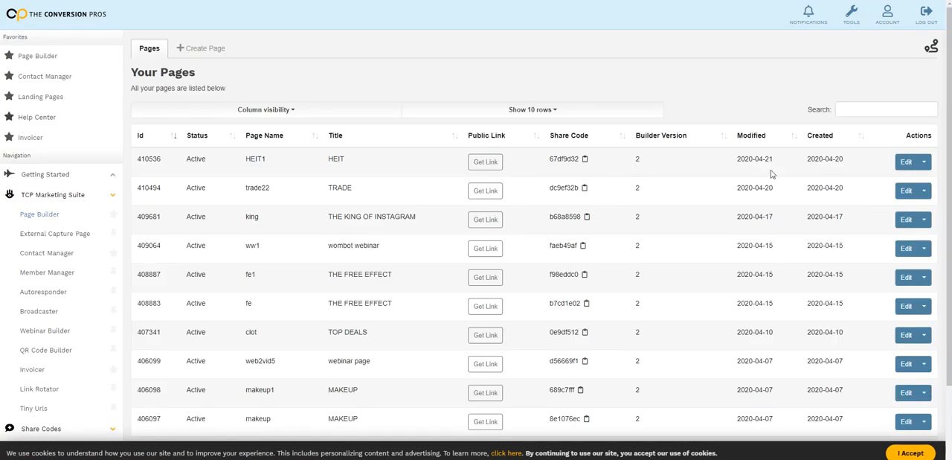
click(907, 164)
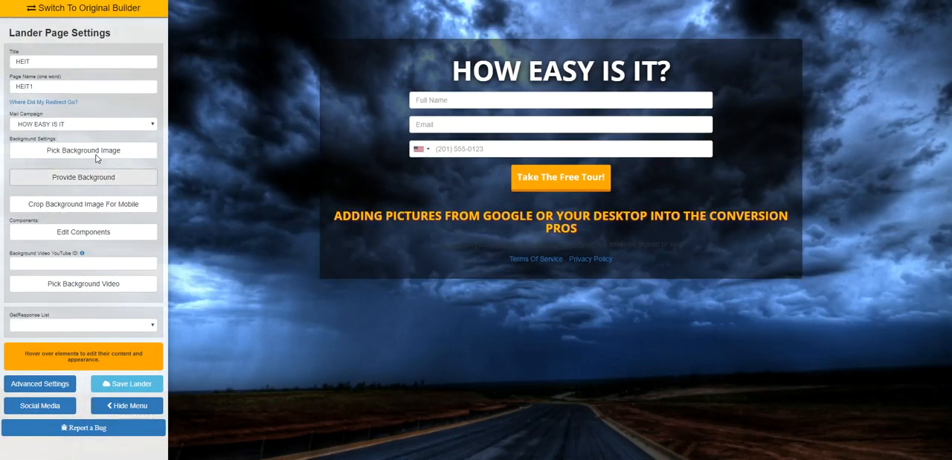
click(150, 126)
scroll(44, 253, down, 5)
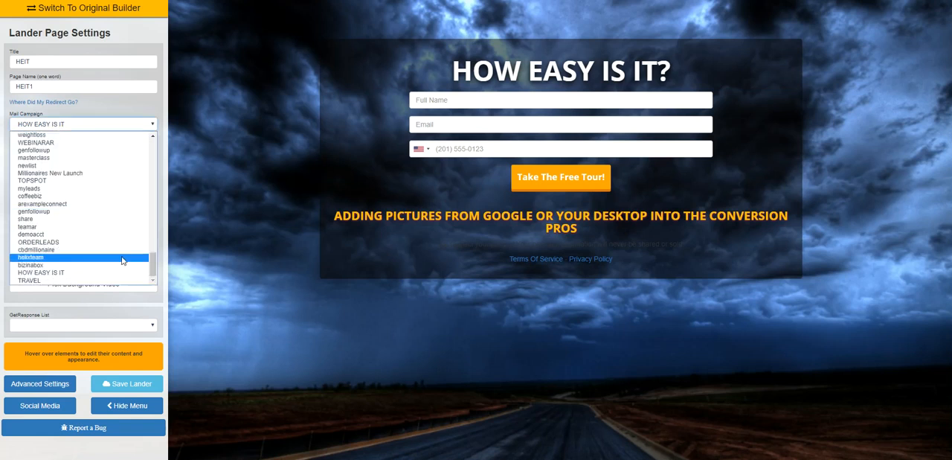
click(33, 280)
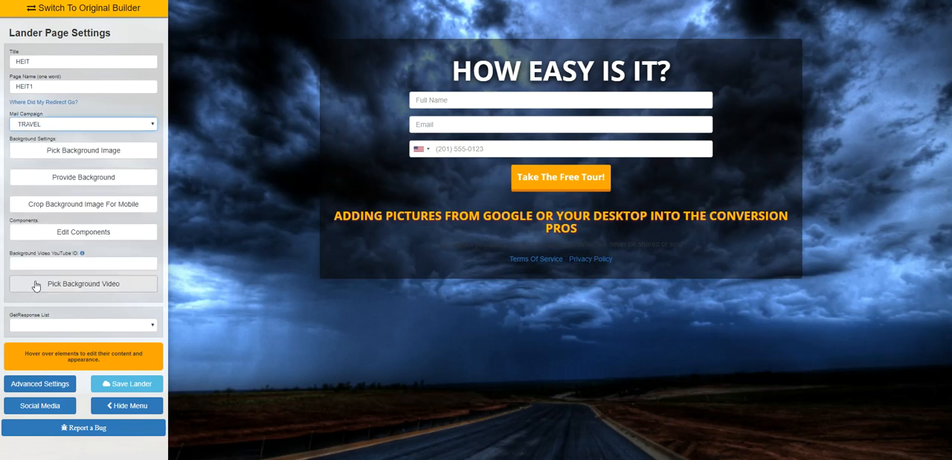
click(105, 388)
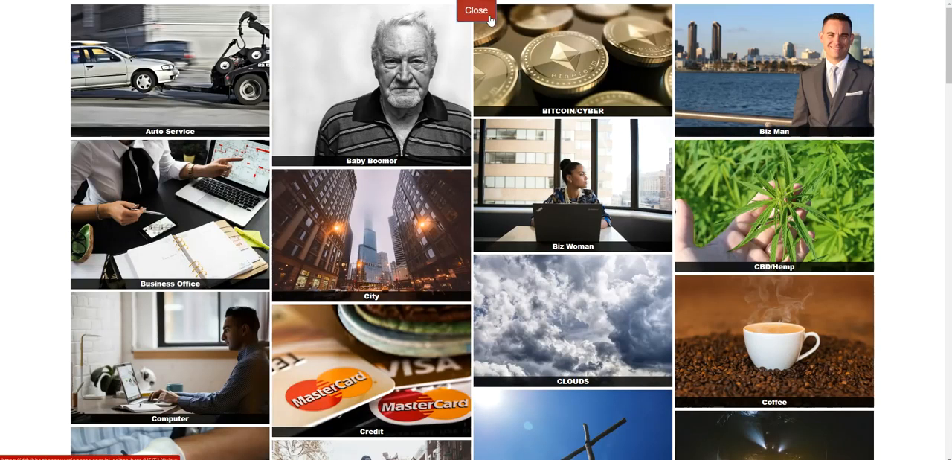
Return to the HEIT1 page editor and look through the available mail campaigns, leaving the selection on TRAVEL
click(476, 8)
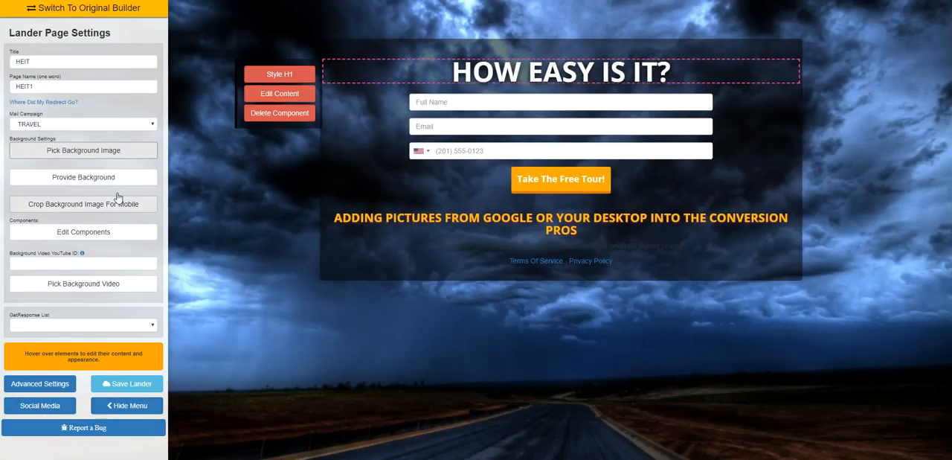
click(108, 128)
click(121, 298)
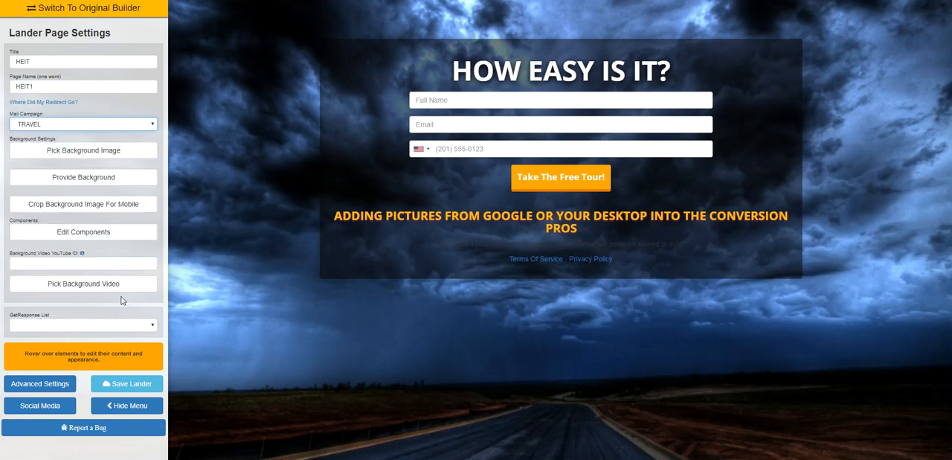
click(108, 128)
scroll(111, 216, up, 5)
scroll(115, 188, down, 10)
click(254, 212)
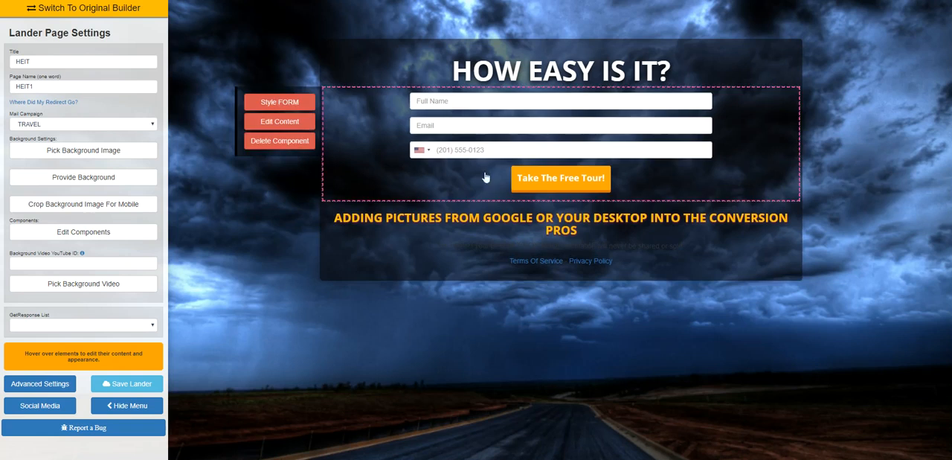
Examine the capture form's component options on the HEIT1 page and look over the page list
mouse_move(609, 130)
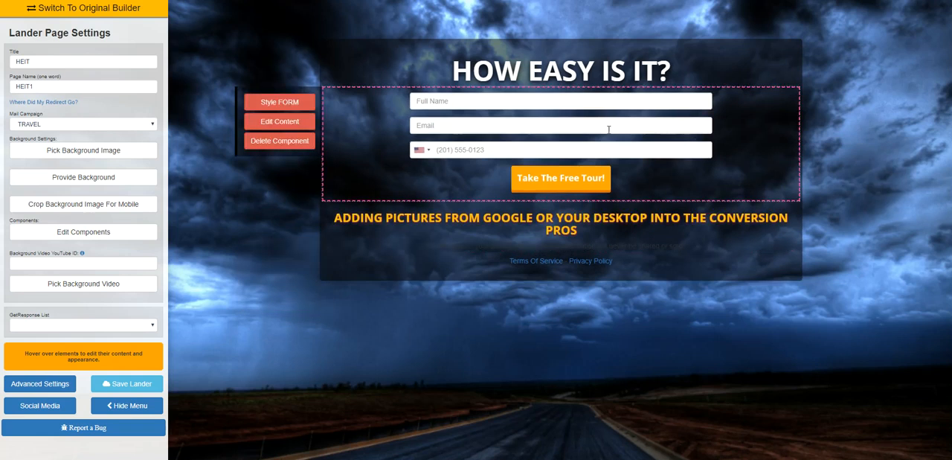
click(310, 141)
click(311, 156)
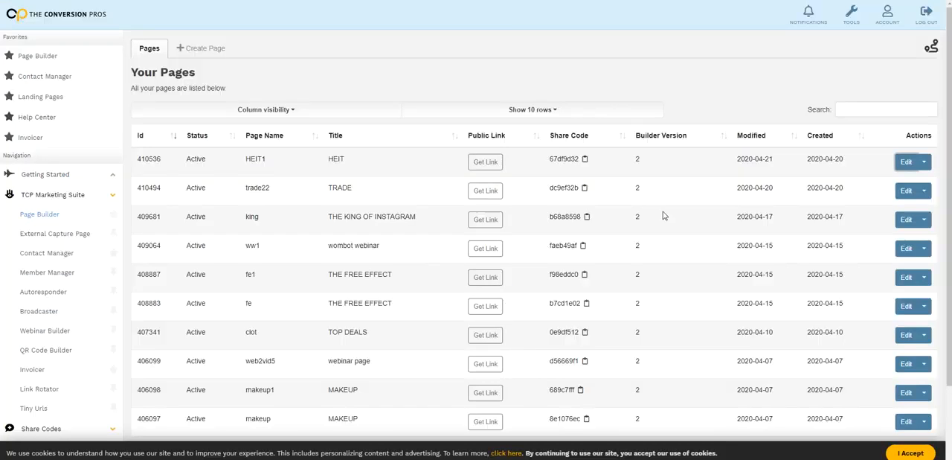
scroll(430, 195, down, 2)
scroll(419, 179, up, 2)
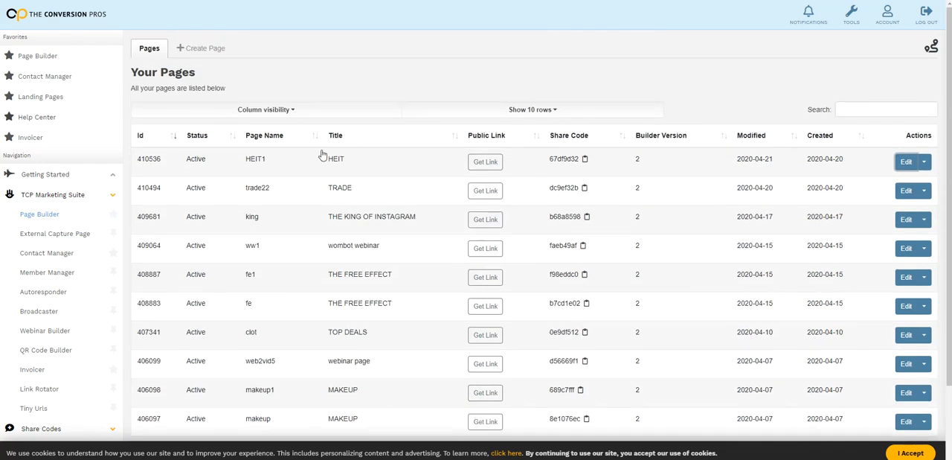